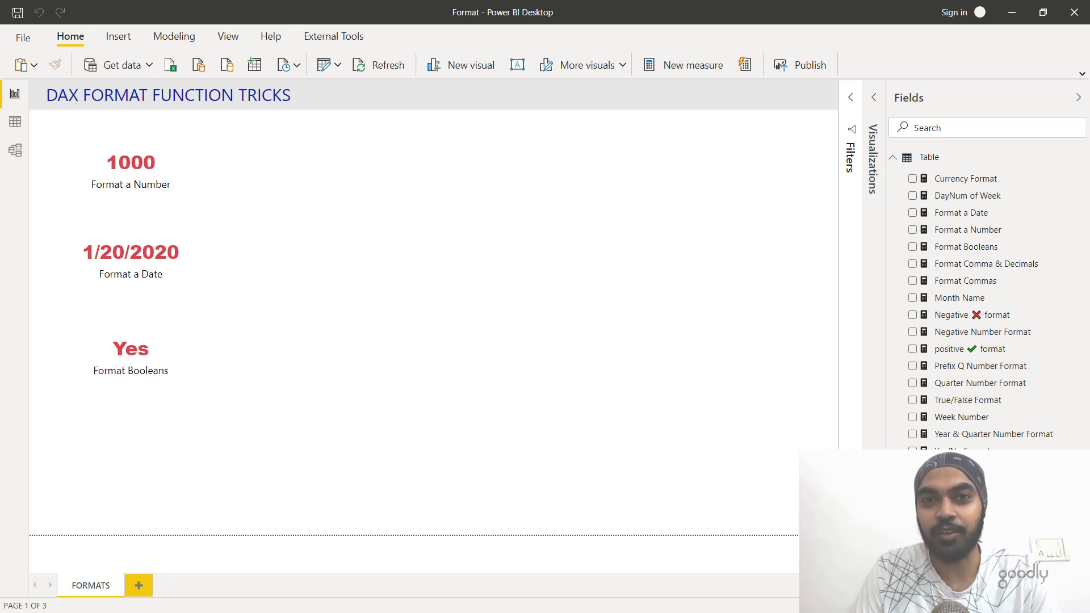
Open the Format a Number measure's formula FORMAT(1000,"") for editing.
left_click(968, 230)
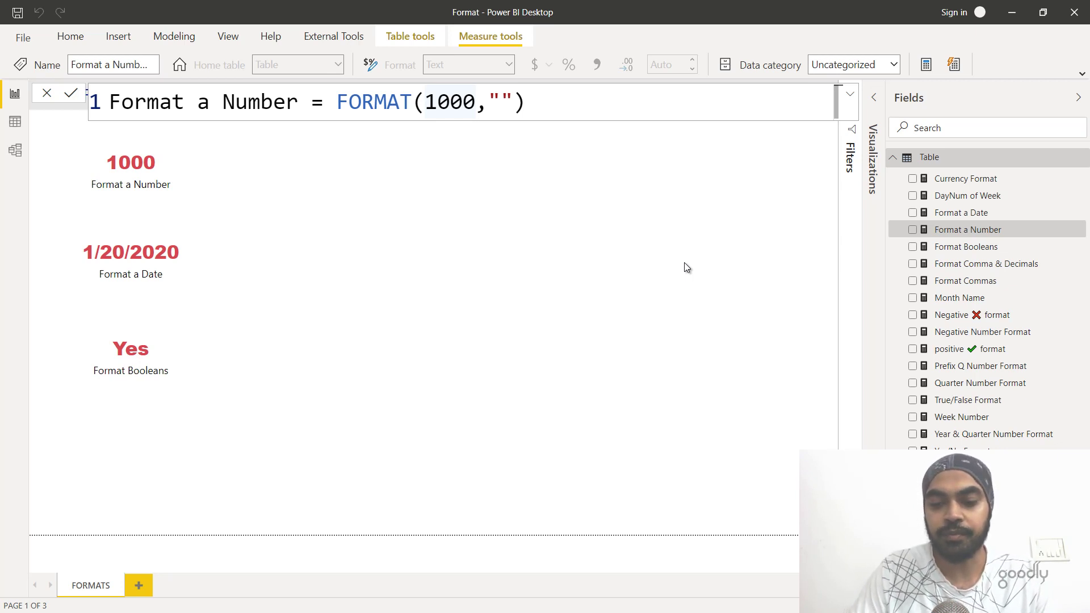
Give Format a Number the format string "0,0" so the card shows 1,000.
left_click(539, 103)
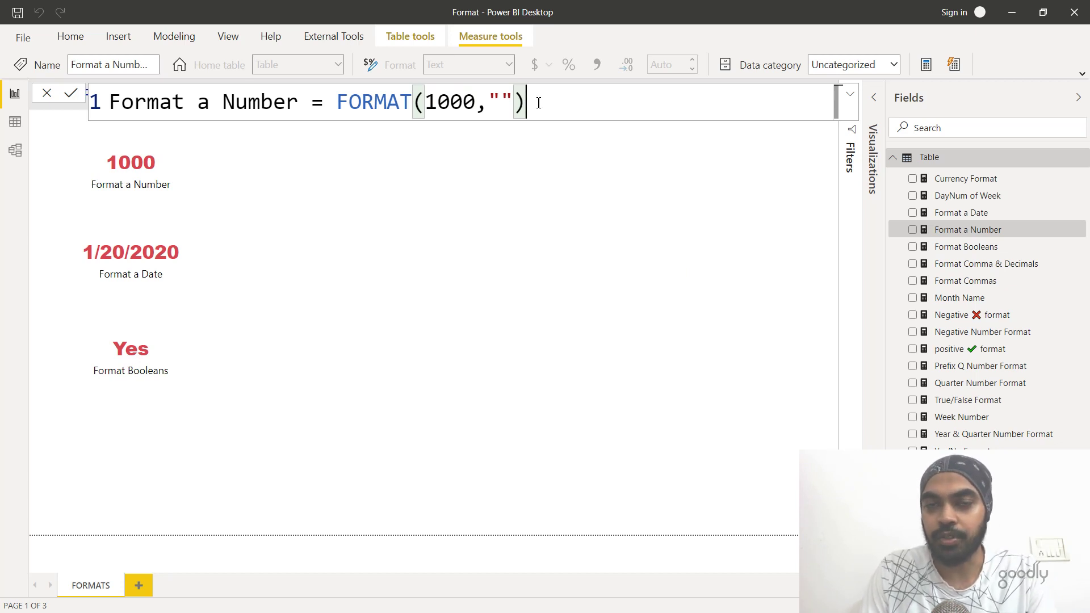
double_click(444, 102)
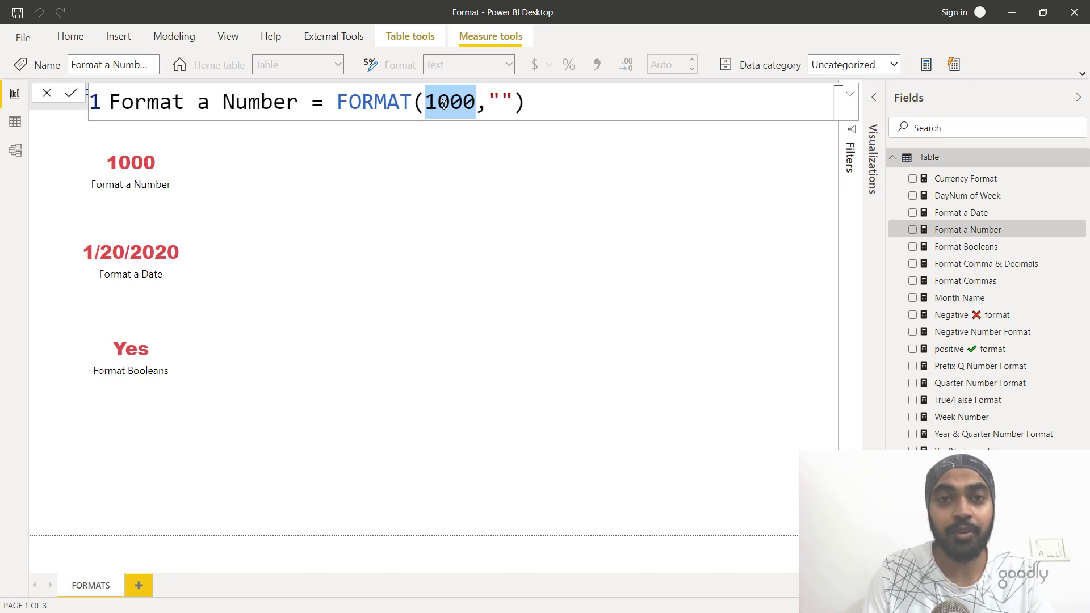
left_click(505, 106)
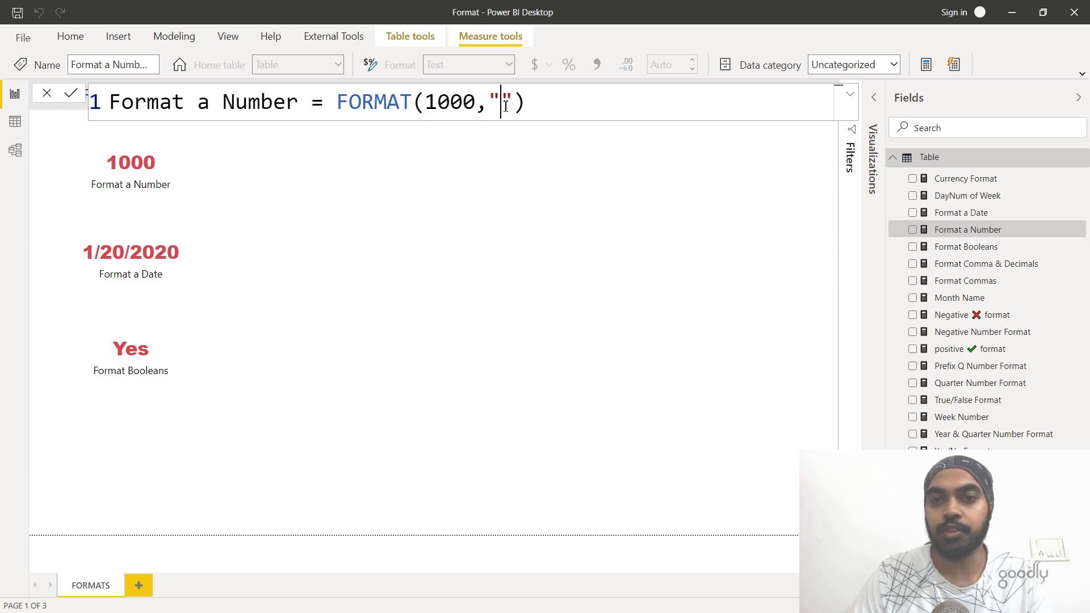
type("0")
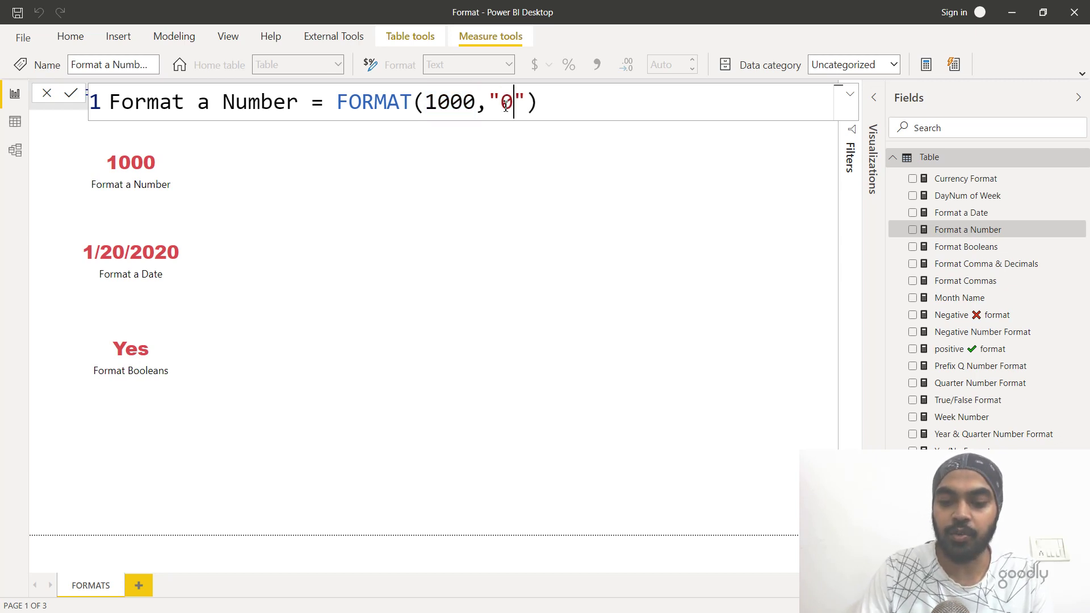
type(",0")
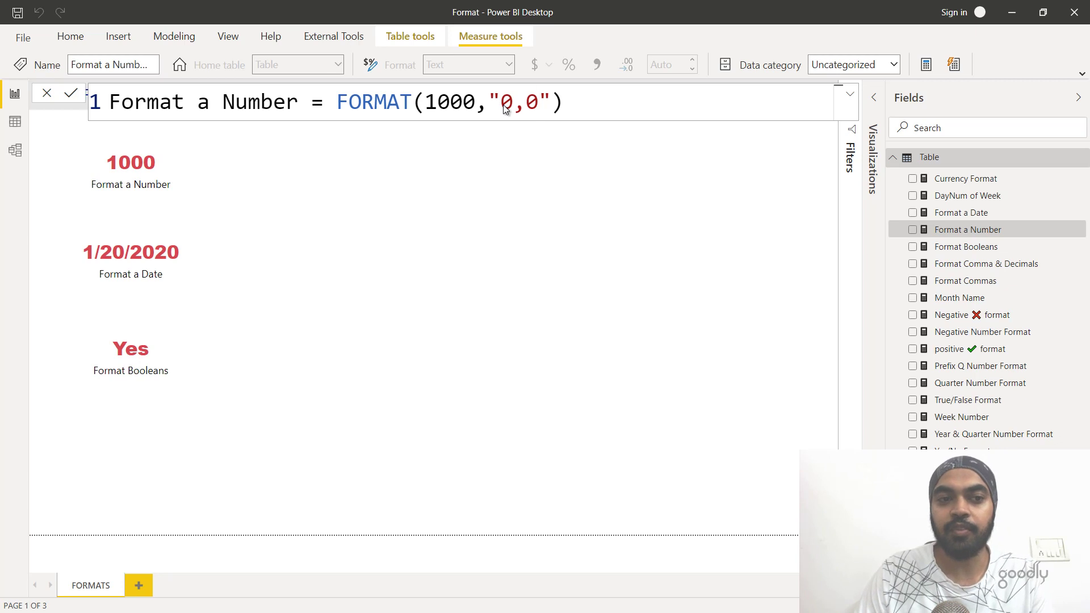
key("Return")
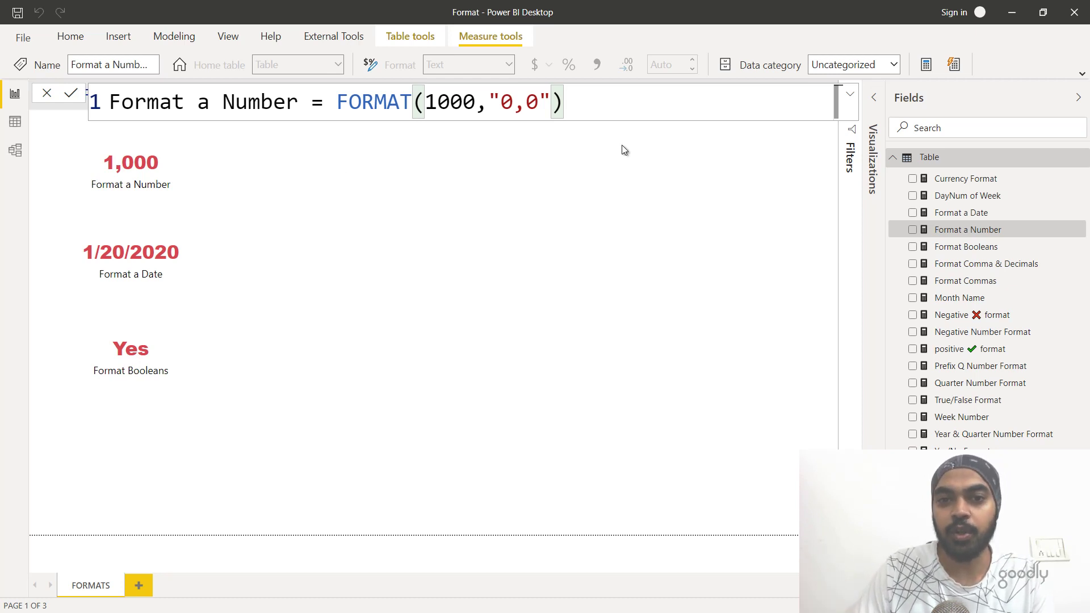
Change the measure to FORMAT(1000.45,"0,0.0") so the card reads 1,000.5.
left_click(540, 102)
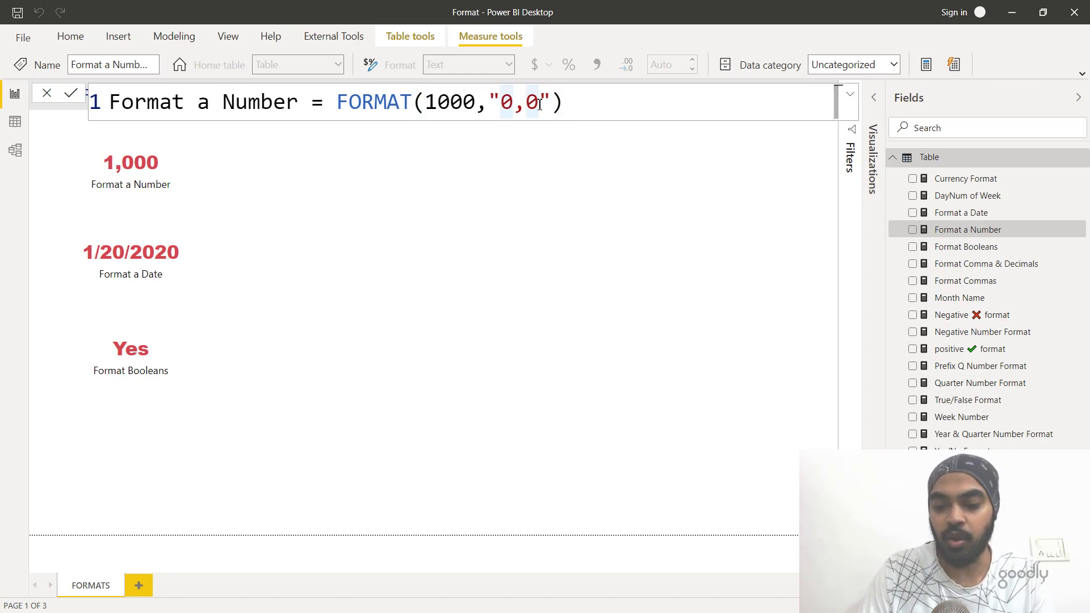
type(".0")
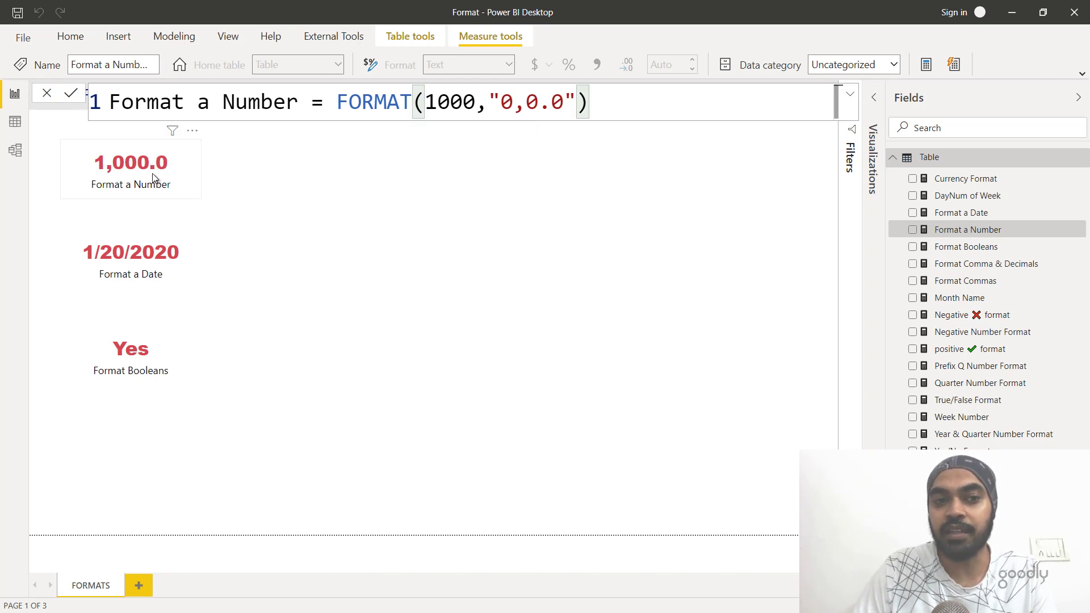
double_click(465, 102)
left_click(470, 102)
type(".")
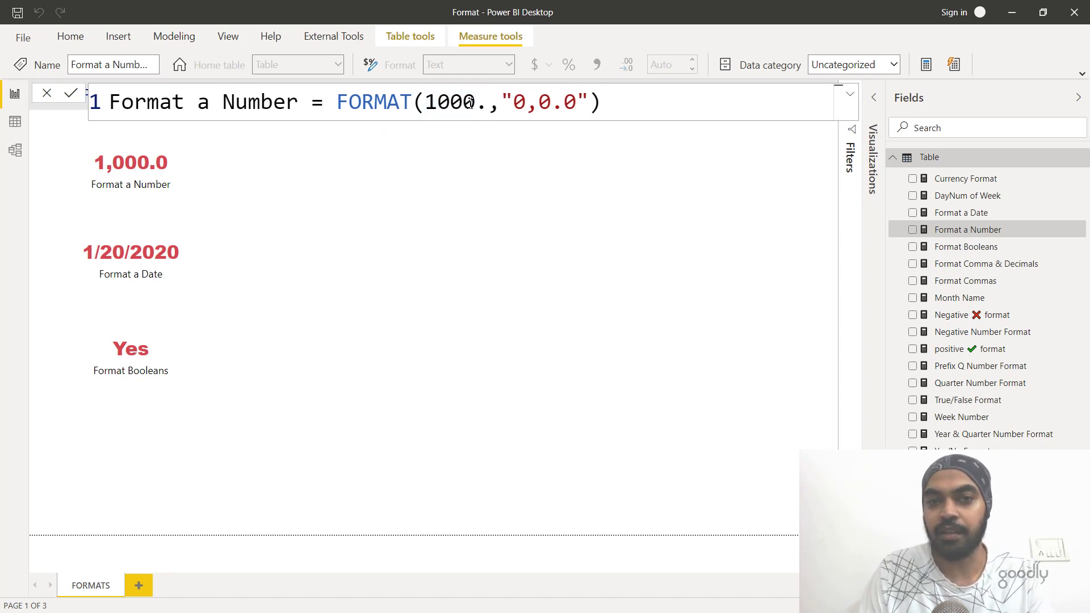
type("45")
key("Return")
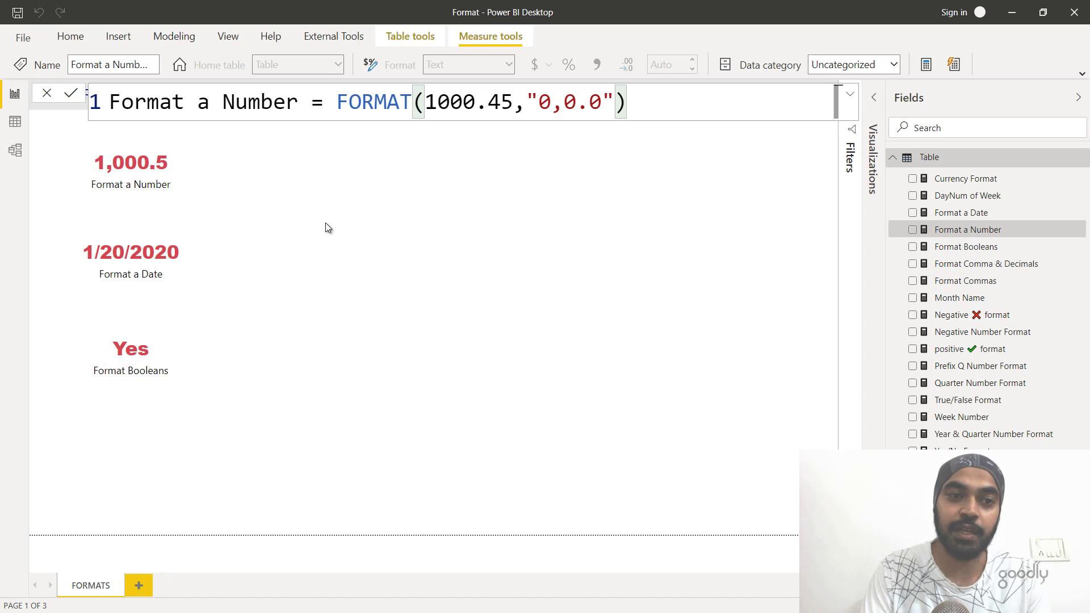
Reset the measure to FORMAT(1000,"0") and begin a negative section ";(0)".
left_click(438, 102)
left_click_drag(426, 103, 513, 107)
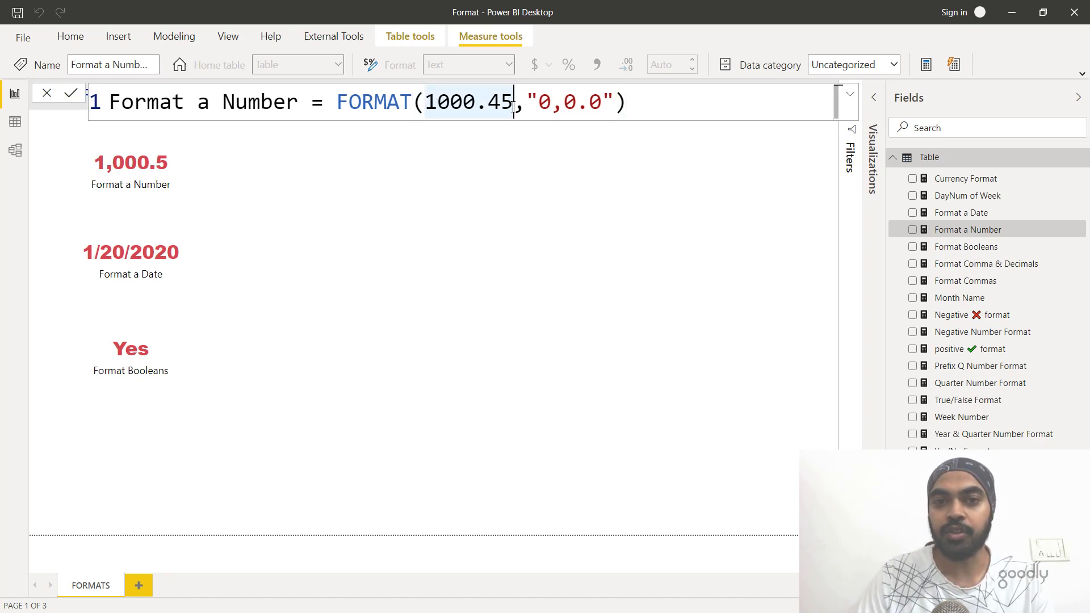
key("Right")
key("BackSpace")
key("BackSpace")
key("BackSpace")
key("Right")
key("Right")
key("Right")
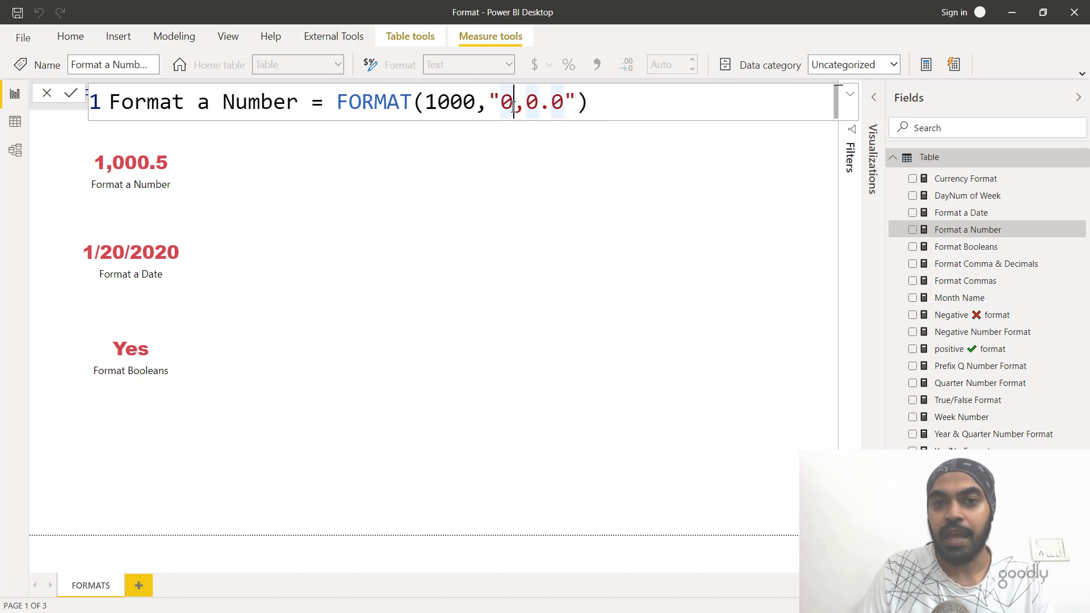
key("shift+Right")
key("shift+Right")
key("shift+Right")
key("shift+Right")
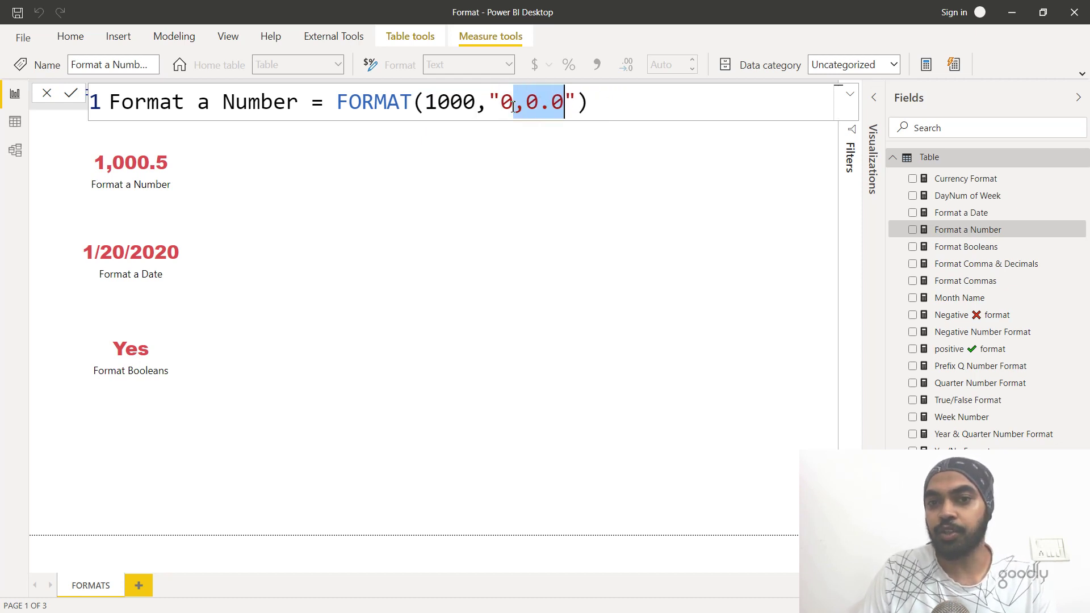
key("Delete")
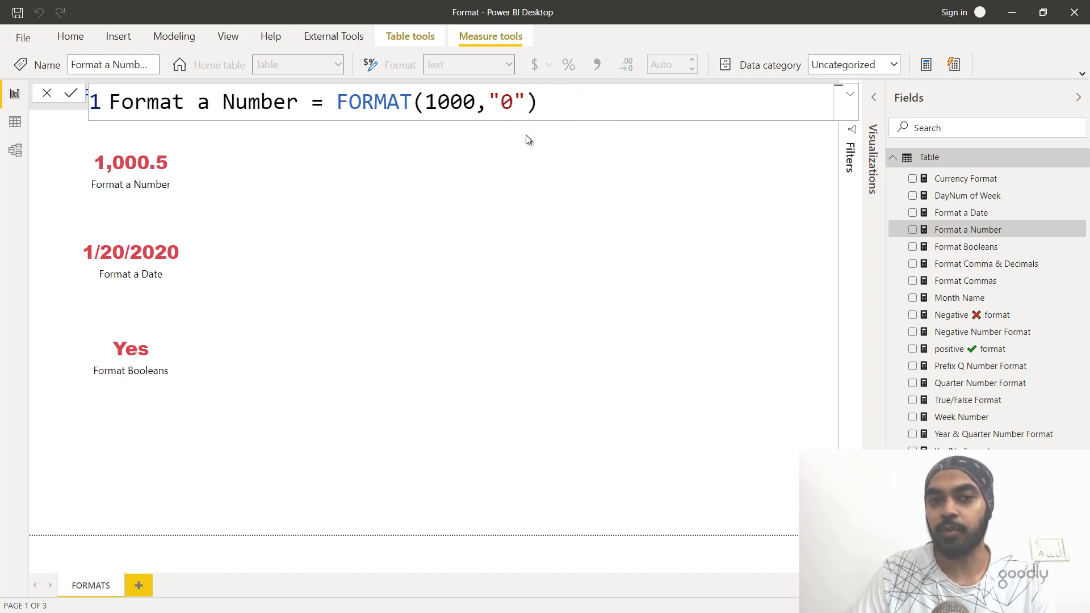
key("Return")
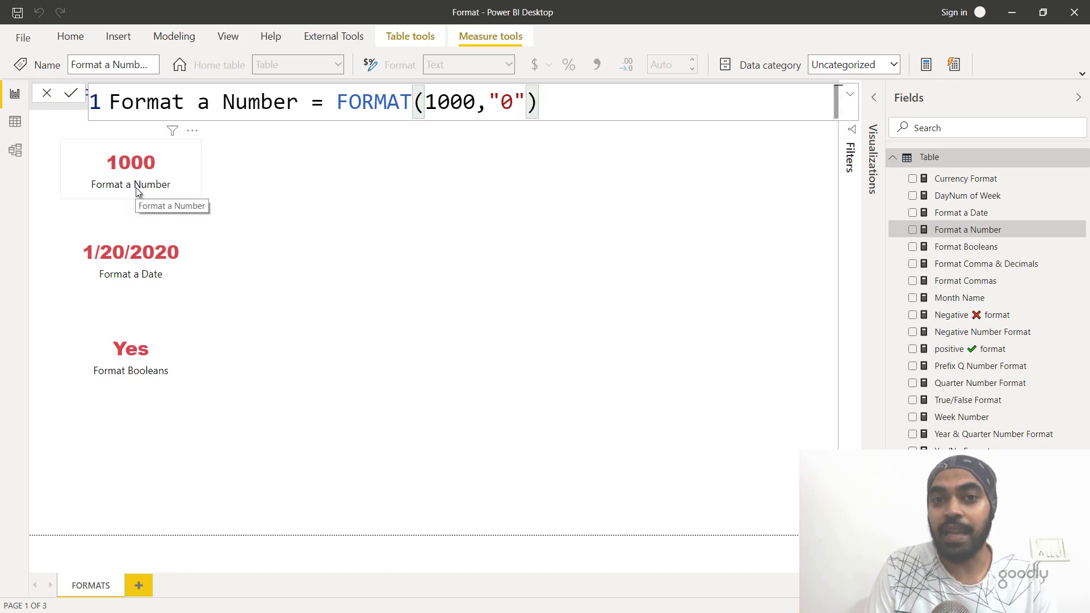
left_click(523, 99)
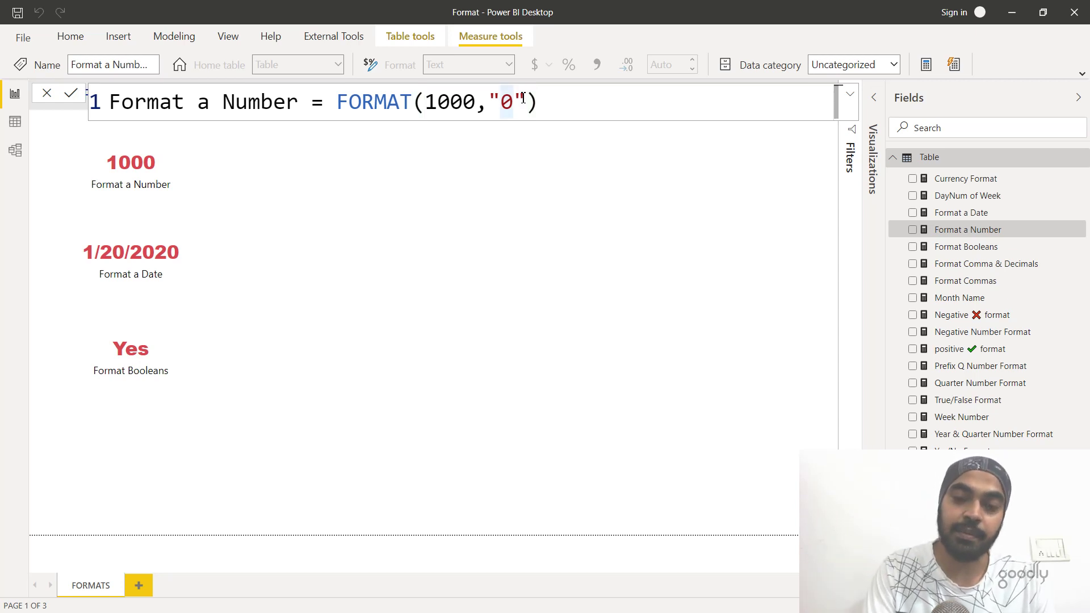
type(";")
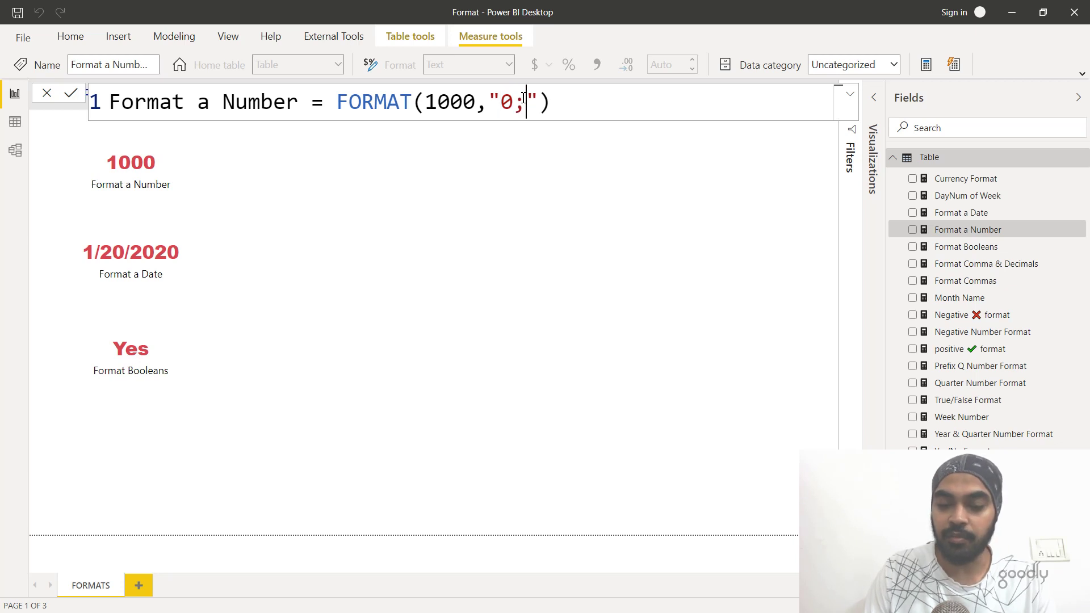
type("(0)")
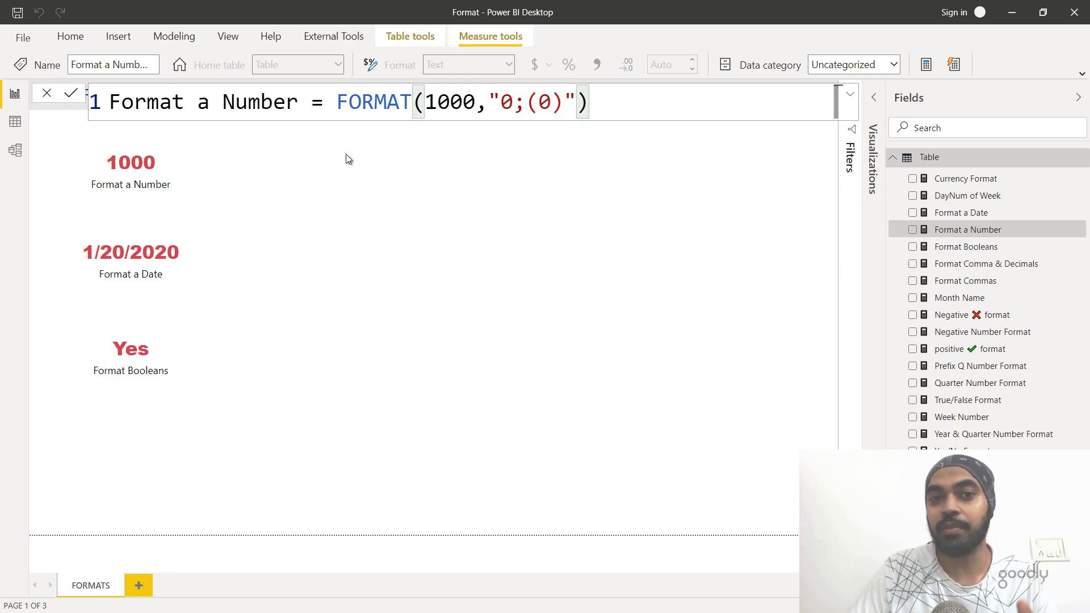
Change the formatted value to -1000 to test the negative section.
left_click(419, 104)
key("Right")
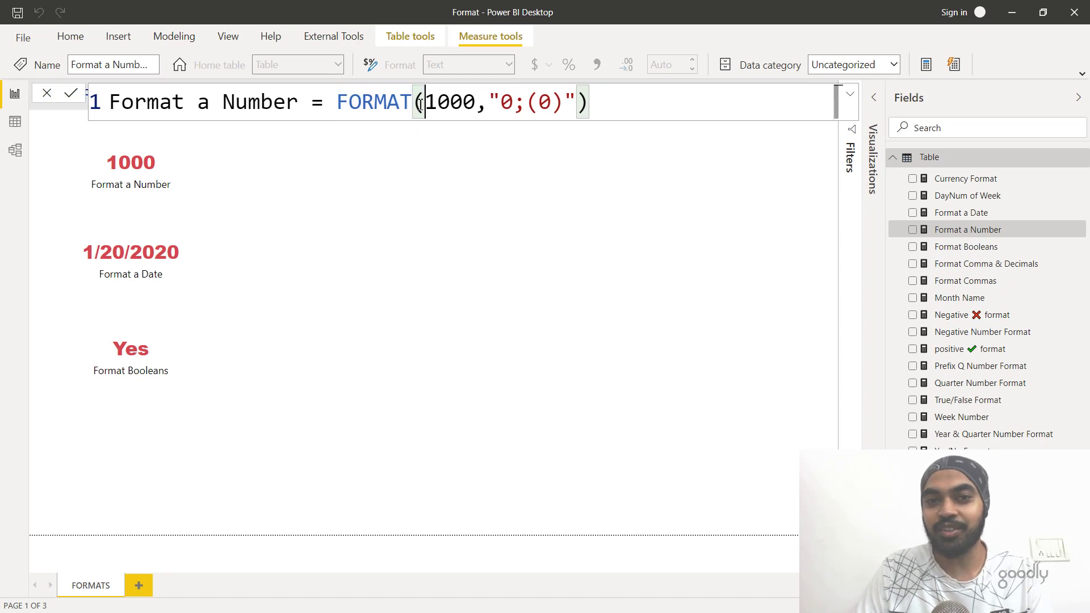
type("-")
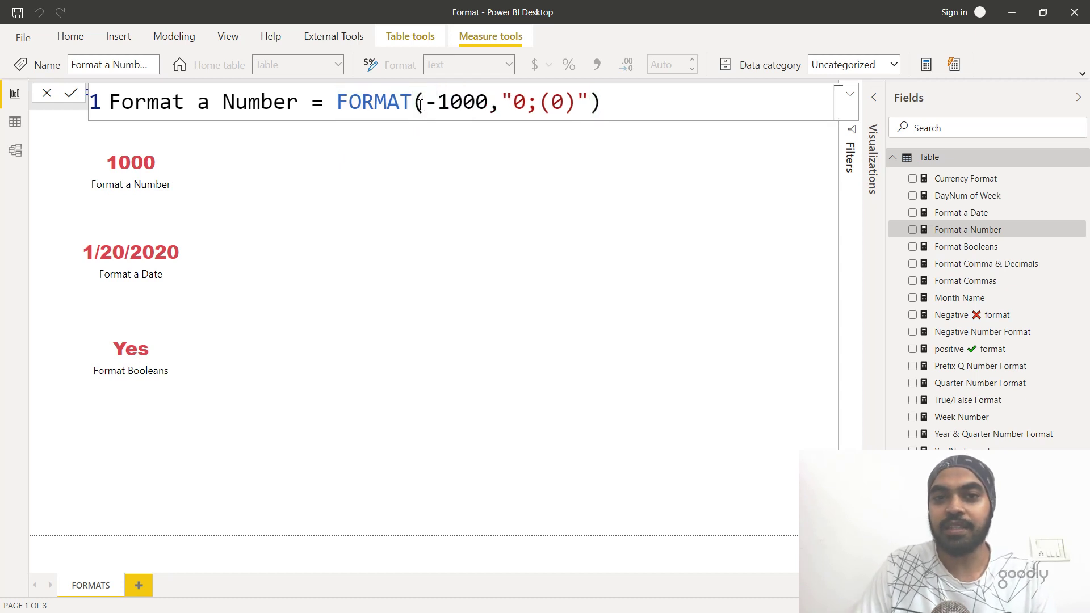
key("Return")
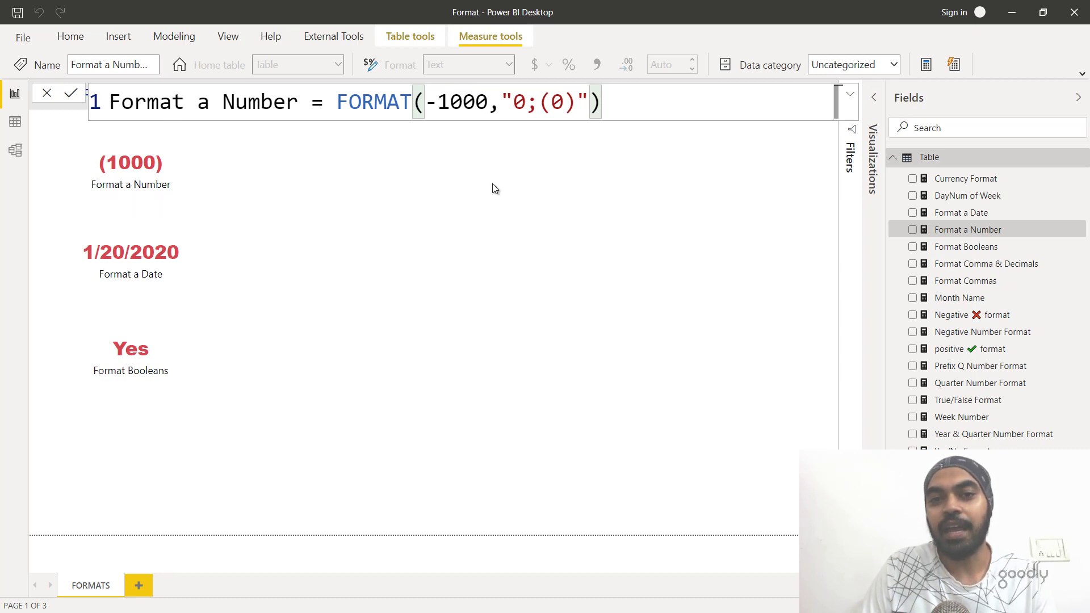
Change the negative section to "(0.0)" so the card reads (1000.0).
left_click(563, 105)
type(".0")
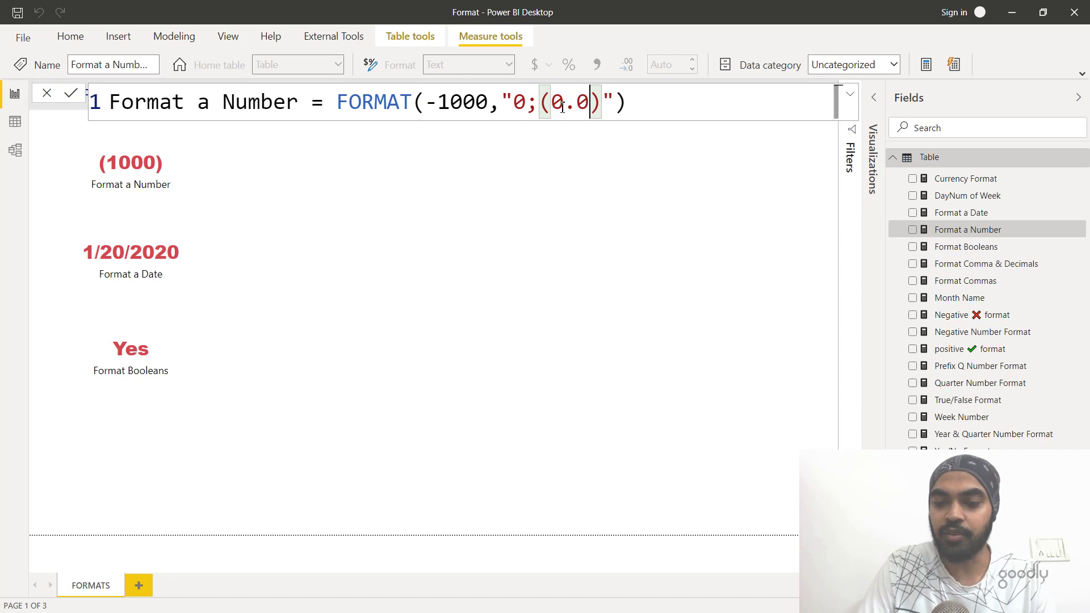
key("Return")
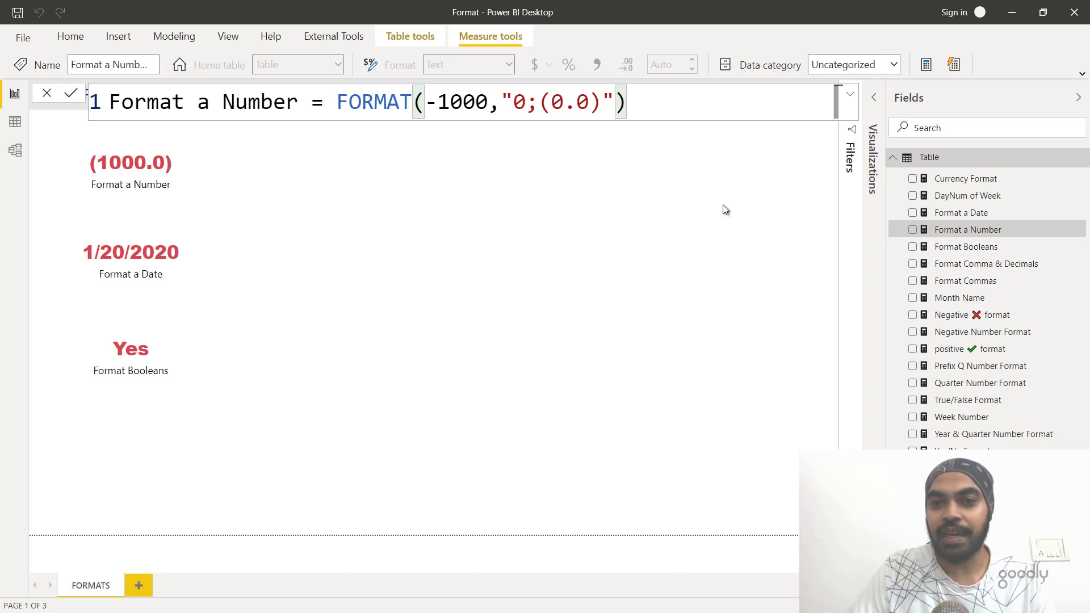
left_click(523, 102)
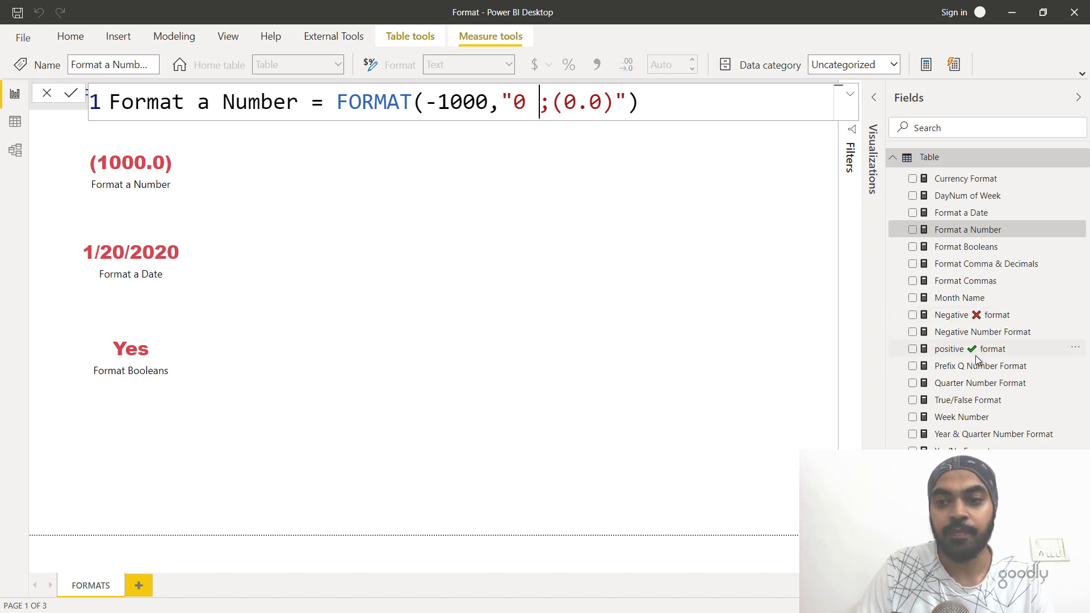
Copy the check-mark emoji into the positive section and trim the negative section to (0).
left_click(418, 205)
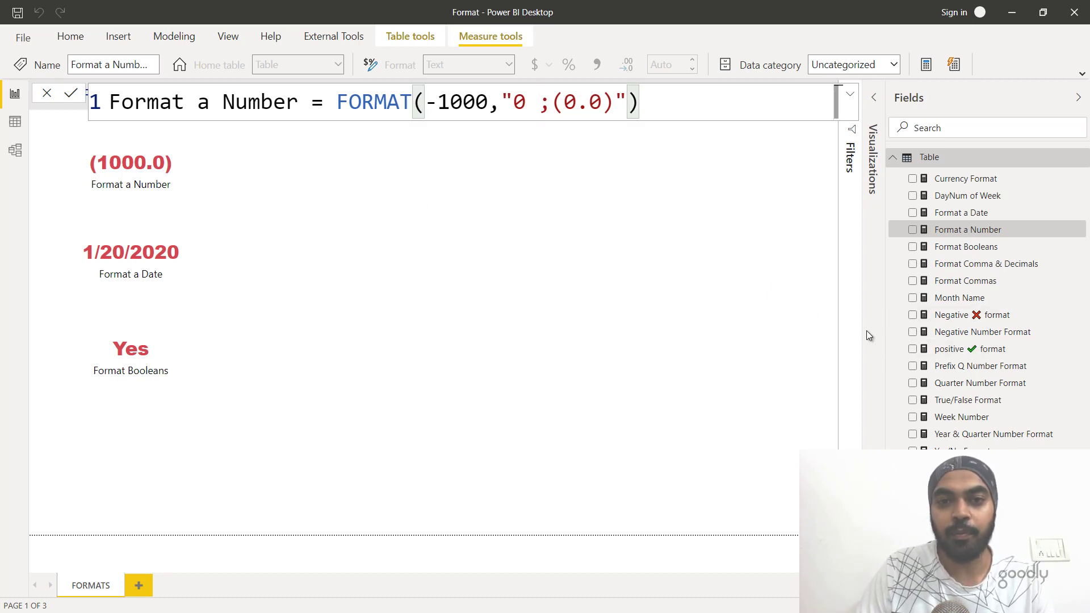
left_click(990, 351)
double_click(232, 101)
key("ctrl+c")
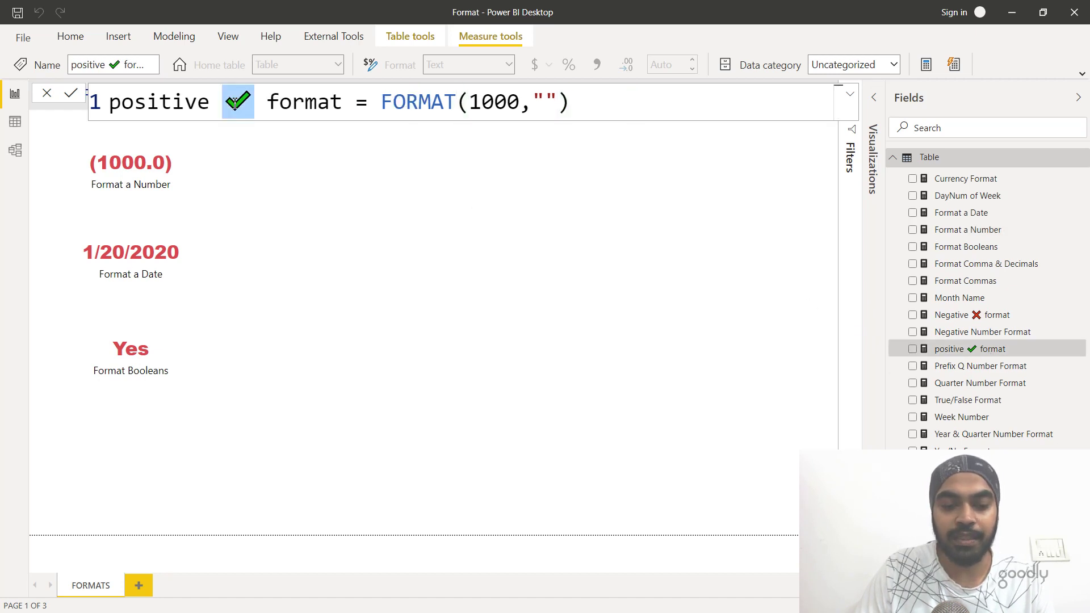
left_click(977, 230)
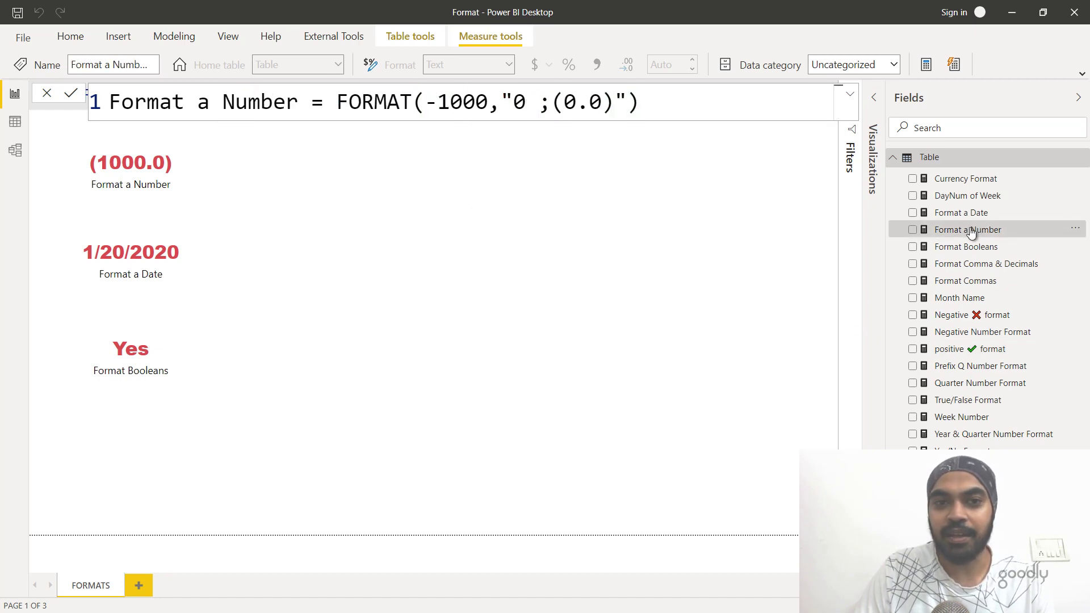
left_click(531, 104)
key("ctrl+v")
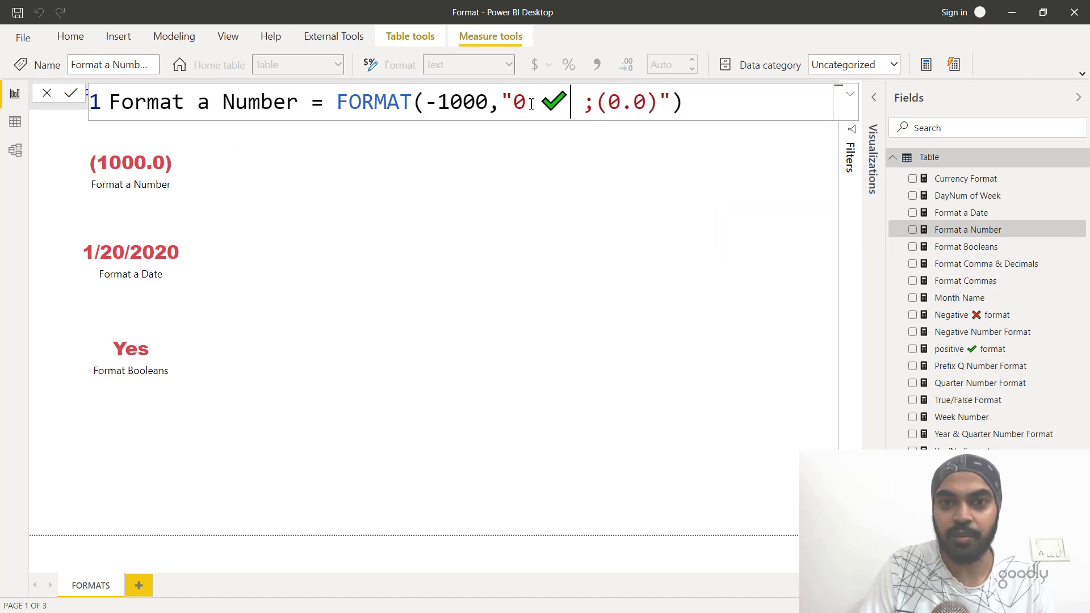
key("BackSpace")
key("Right")
key("Right")
key("Right")
key("Right")
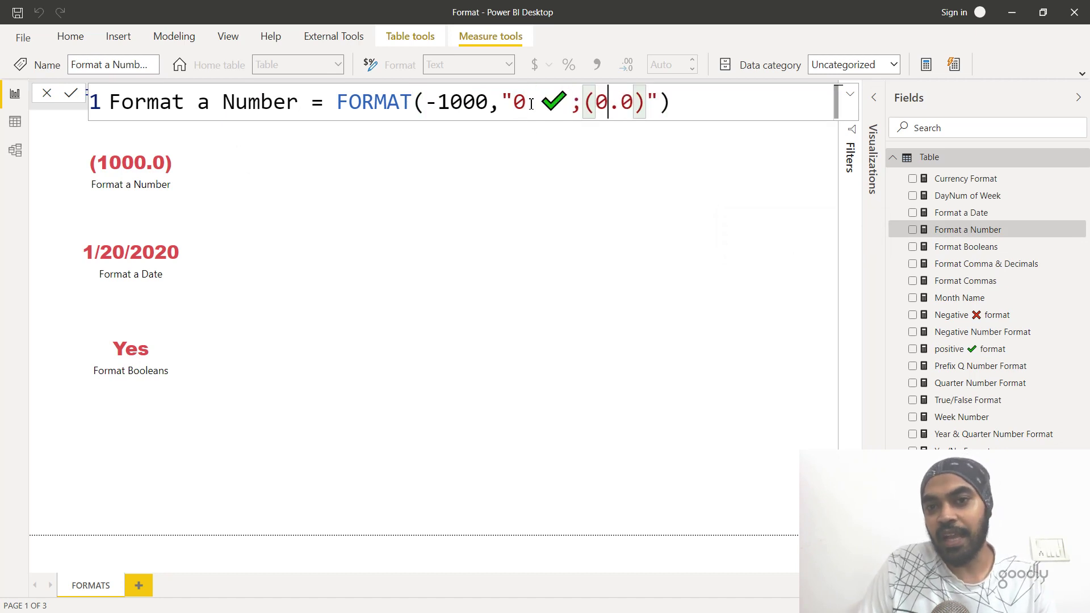
key("Delete")
key("BackSpace")
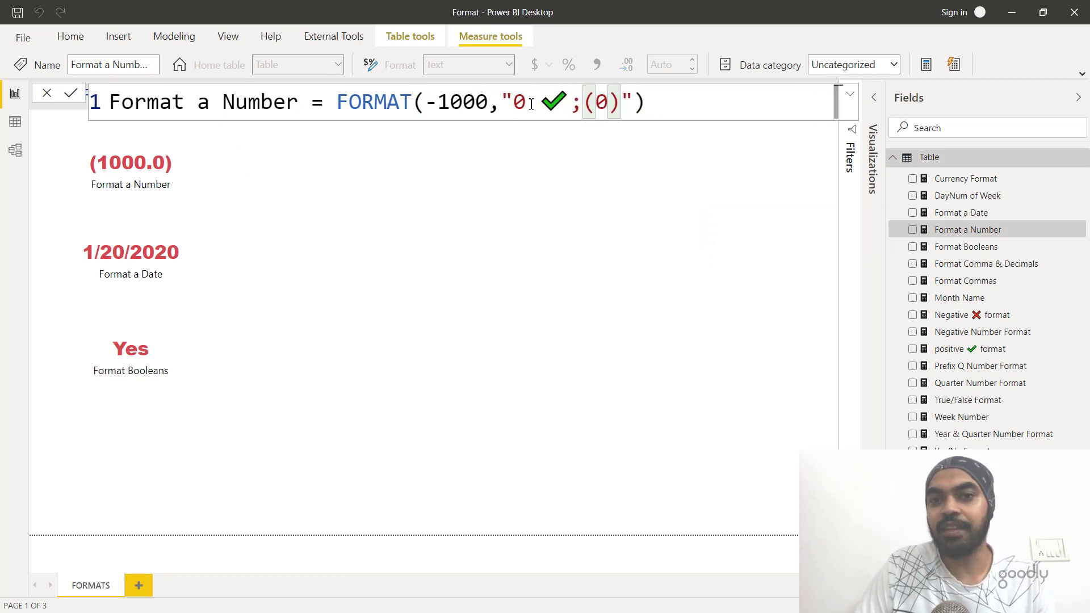
key("Right")
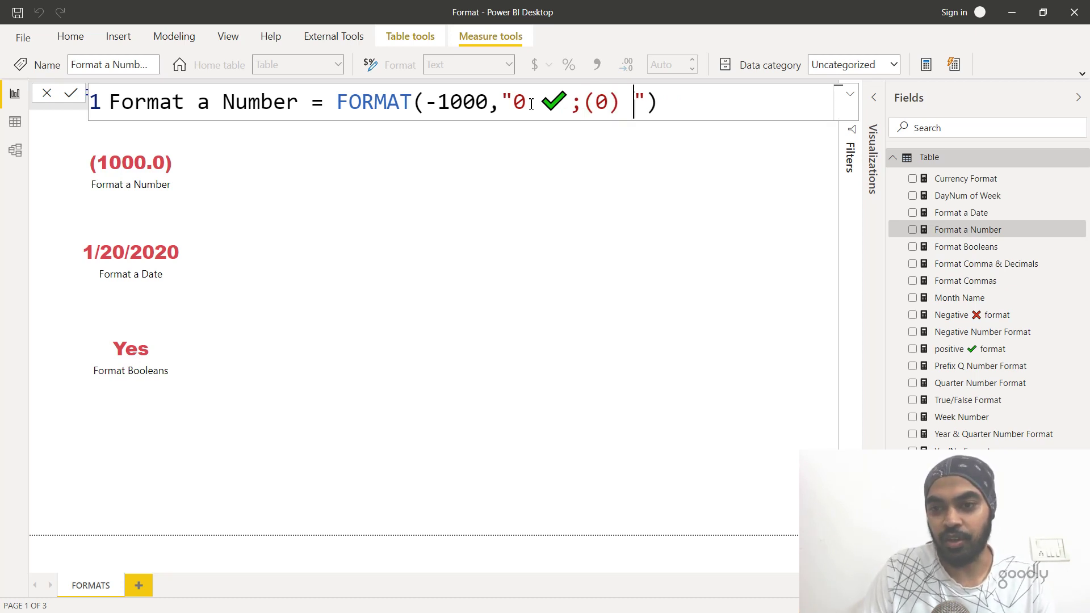
Copy the red cross emoji after the negative (0) section and commit the measure.
left_click(964, 316)
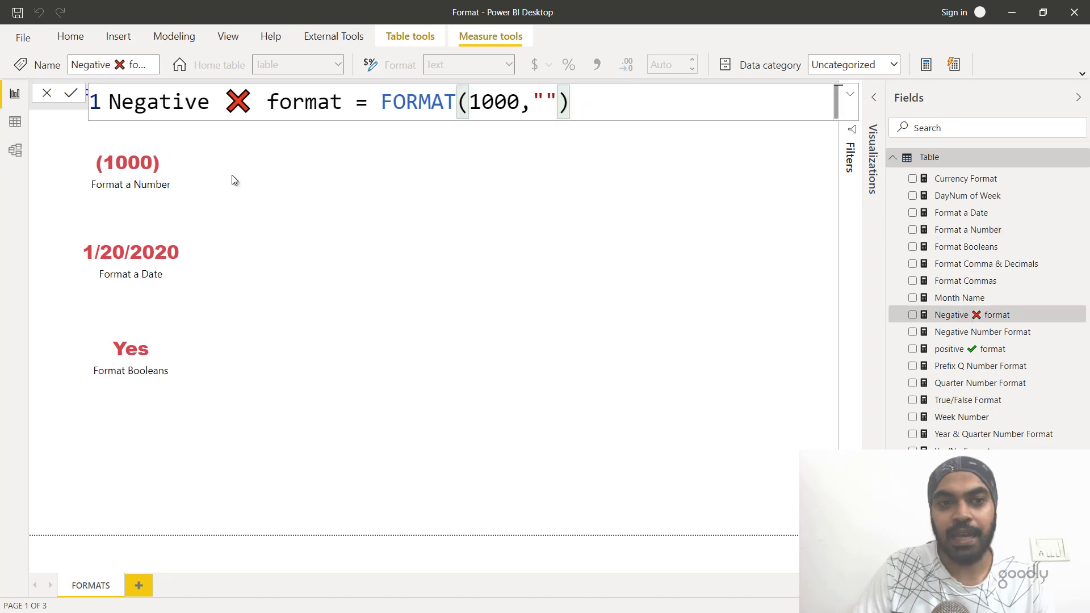
double_click(252, 101)
key("ctrl+c")
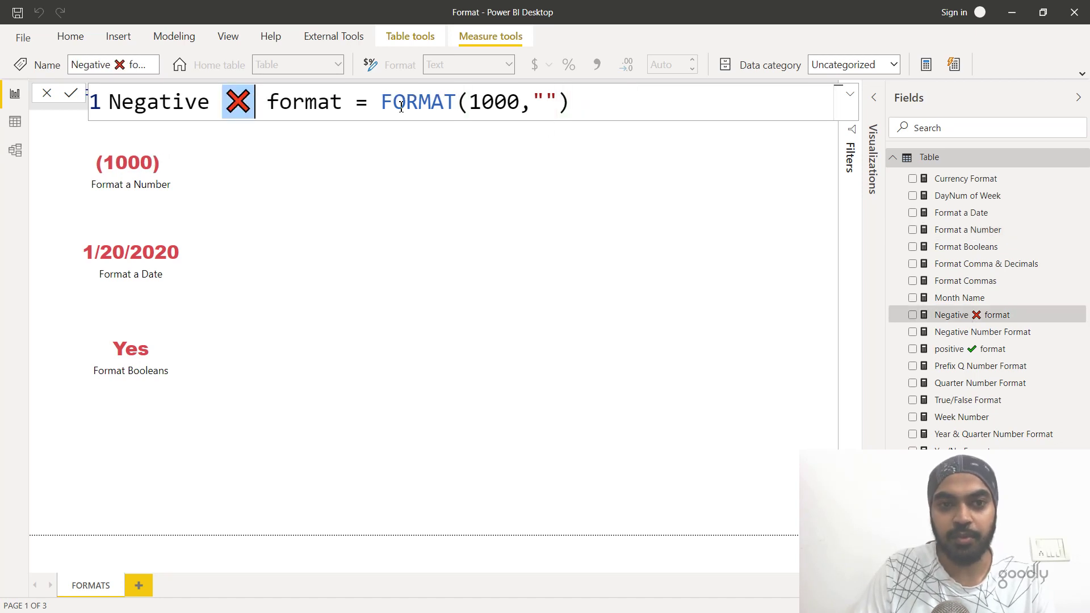
left_click(969, 215)
key("Down")
left_click(624, 101)
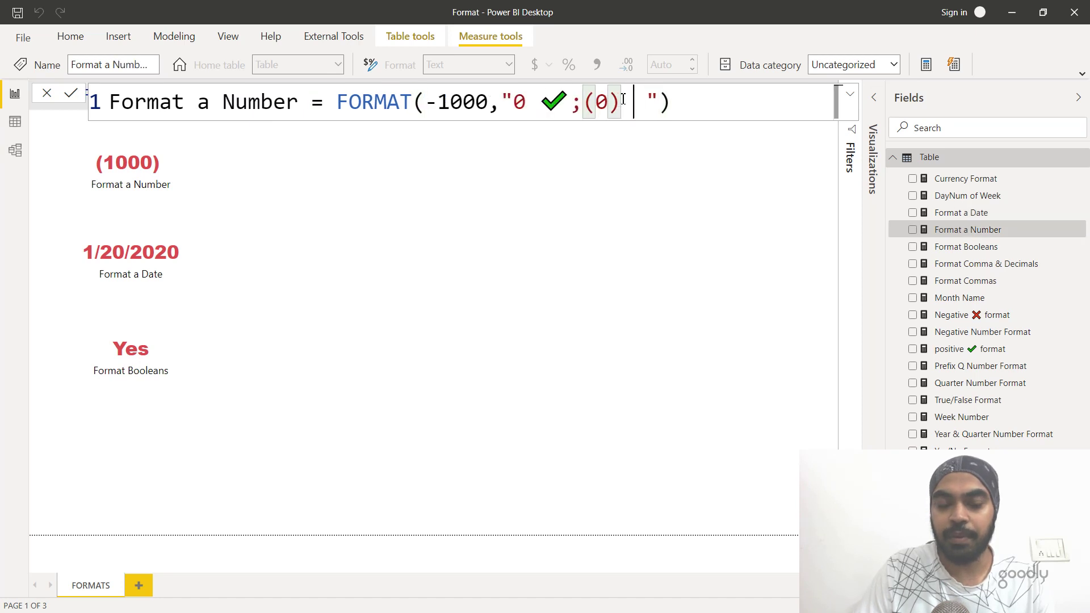
key("ctrl+v")
key("Delete")
key("Delete")
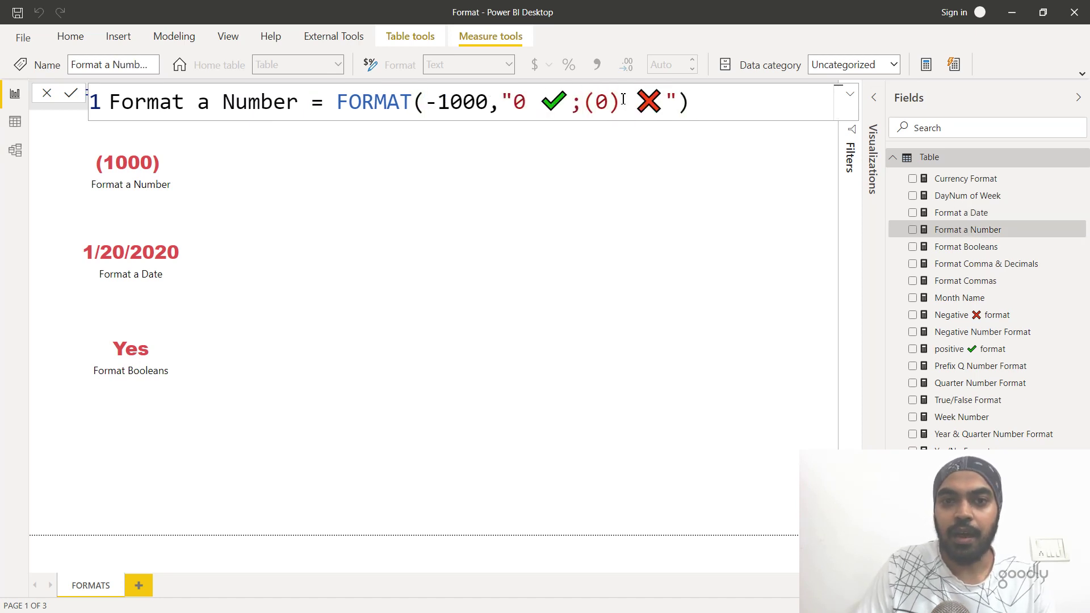
key("Return")
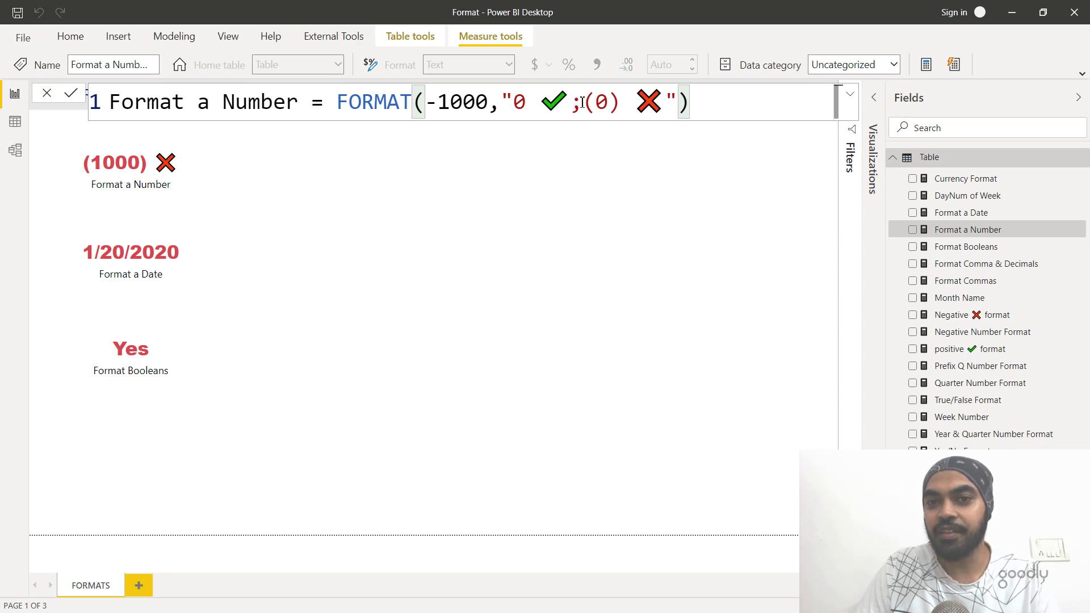
Append a zero section "-" to the Format a Number format string.
left_click(668, 101)
type(";")
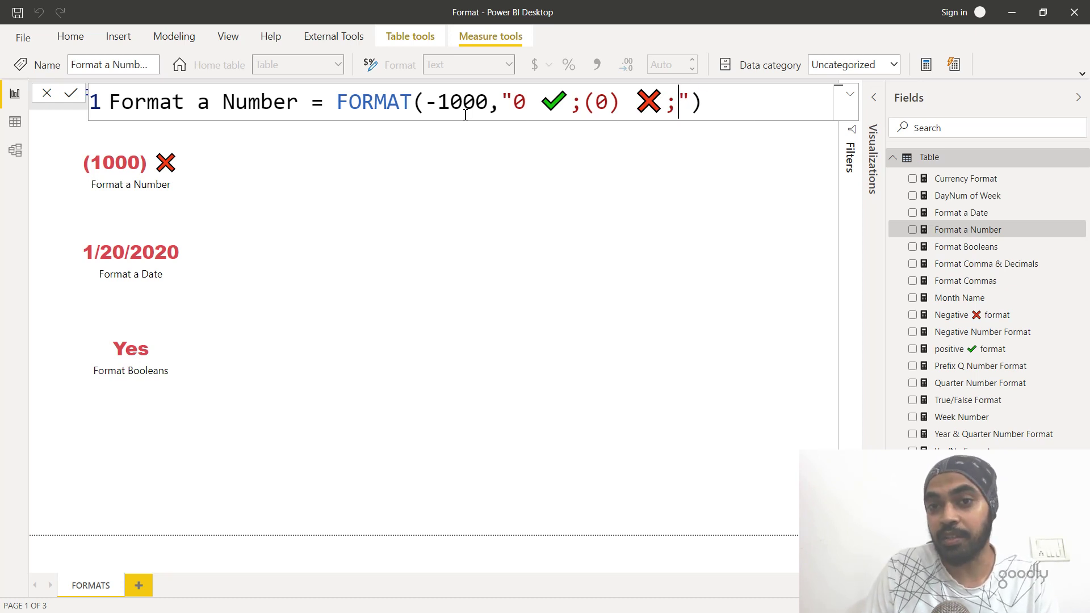
type("-")
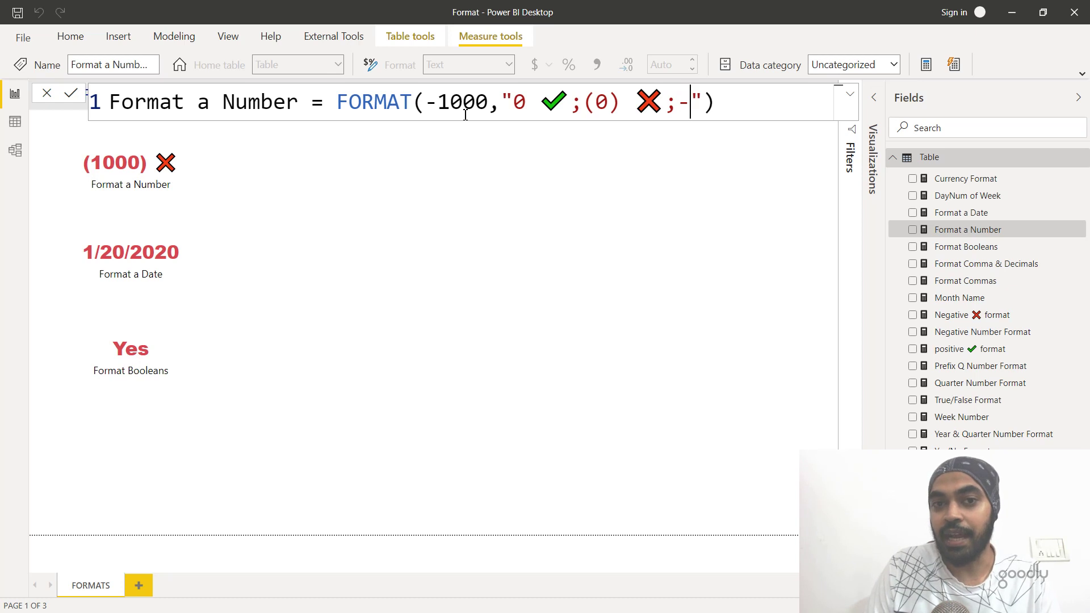
Change the value from -1000 to 0 so the card shows the dash.
left_click(463, 112)
key("Left")
key("BackSpace")
key("BackSpace")
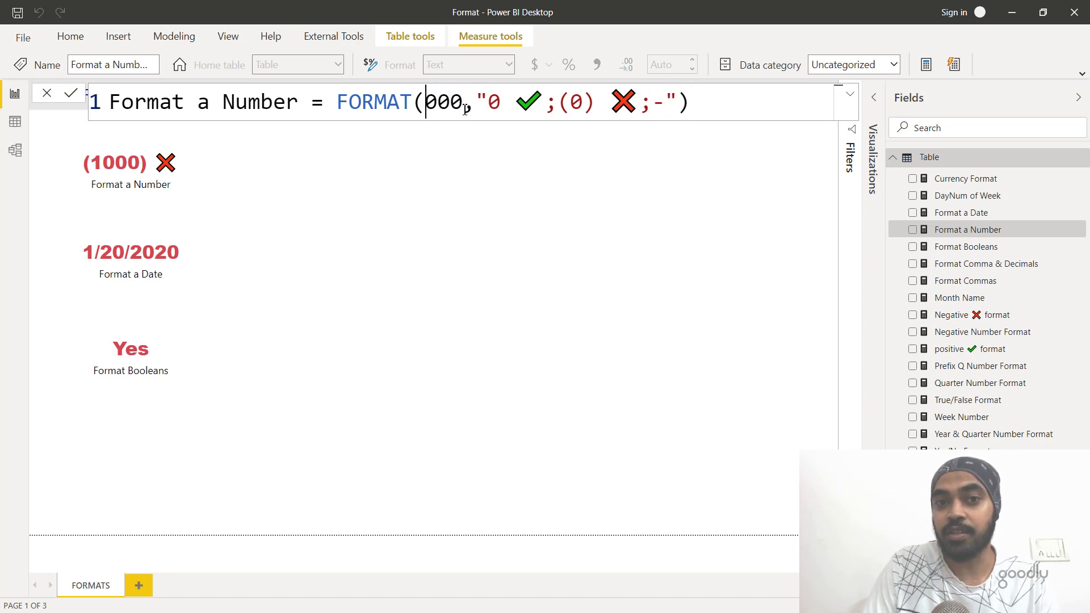
key("Right")
key("Delete")
key("Delete")
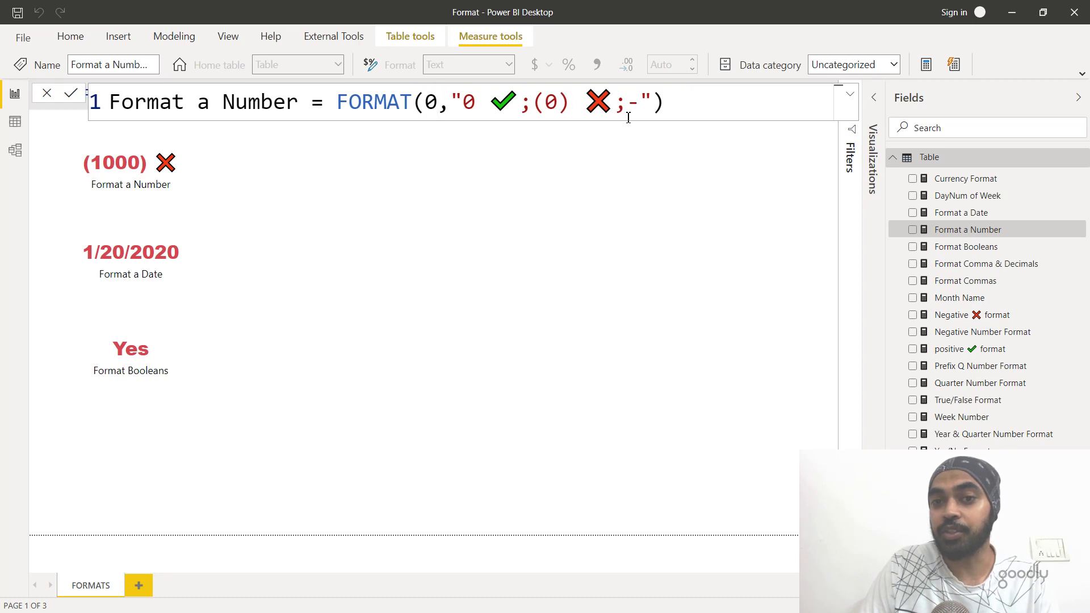
key("Return")
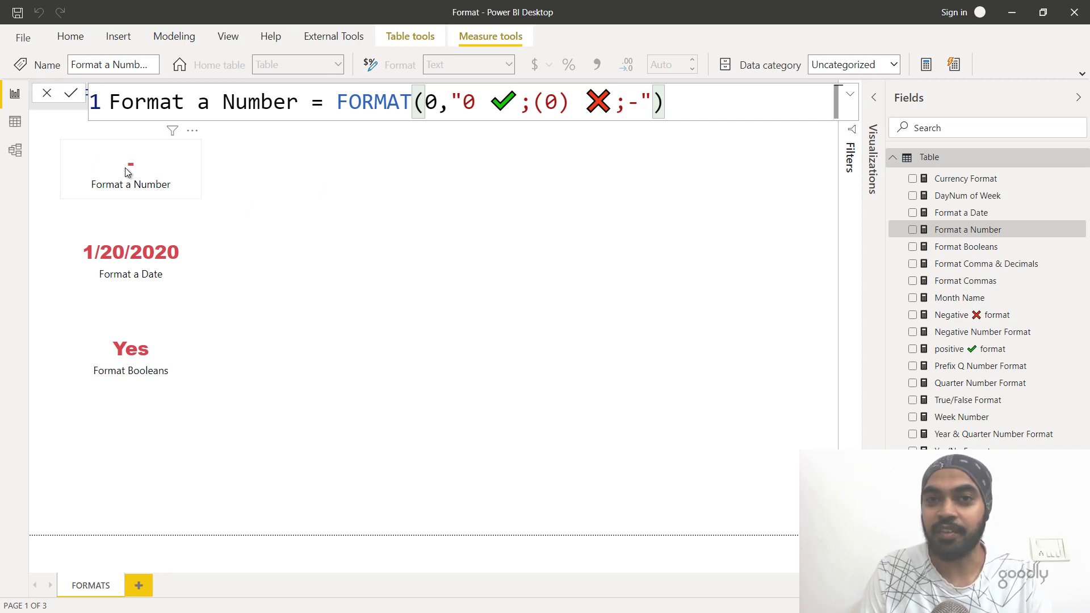
left_click(130, 255)
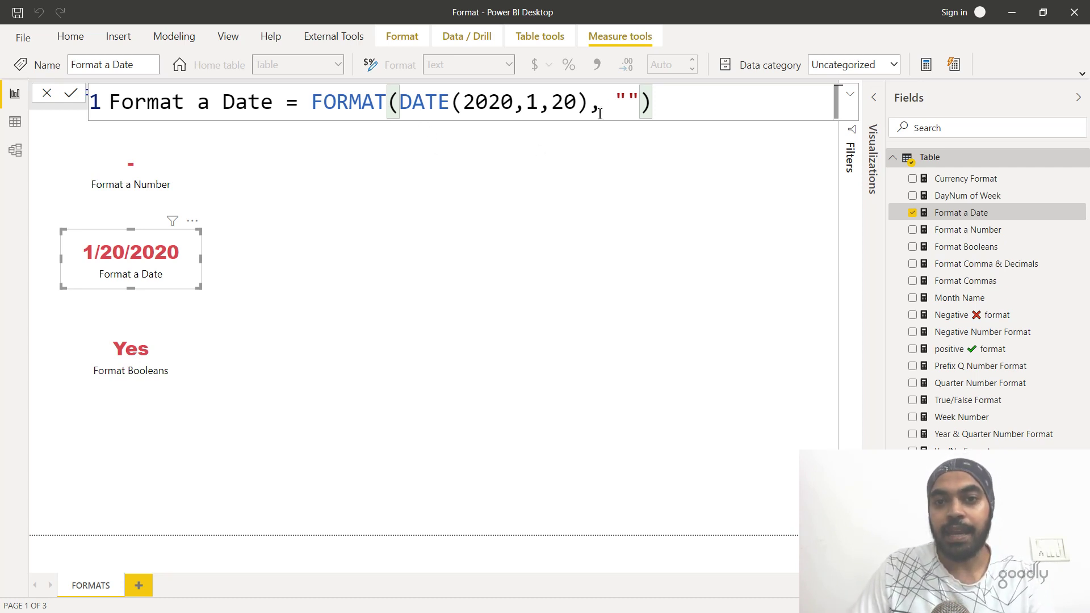
Format the date with "ddd", then "dddd", to show abbreviated and full weekday names.
left_click(620, 104)
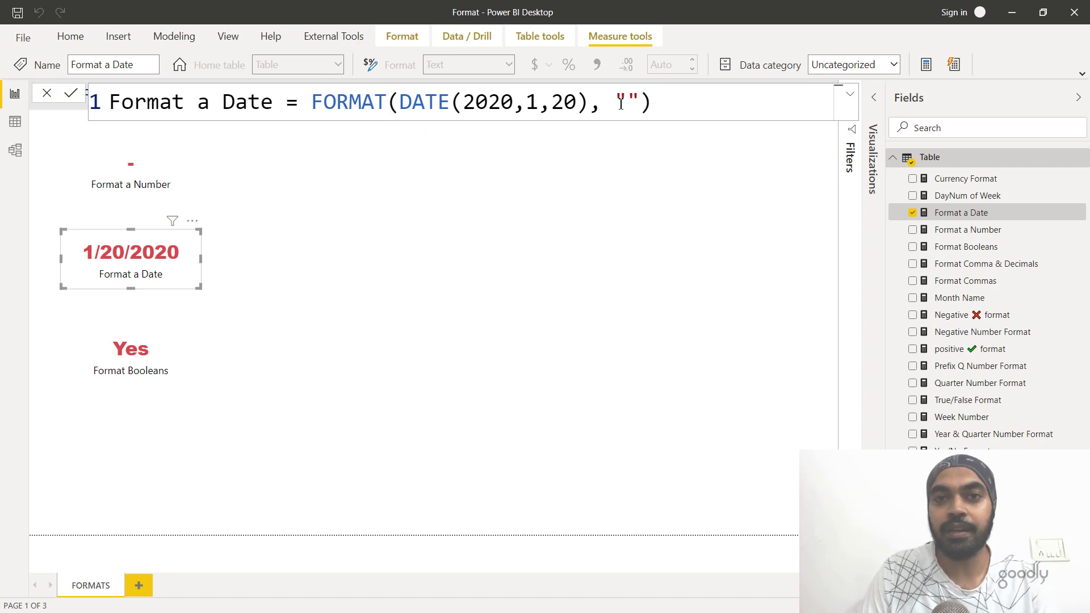
key("Right")
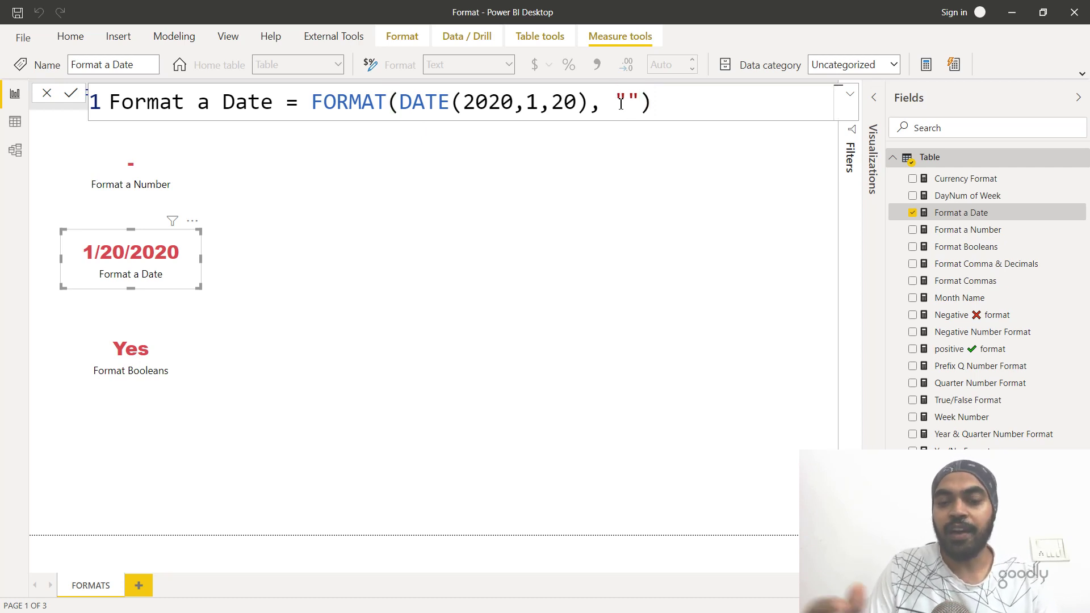
type("ddd")
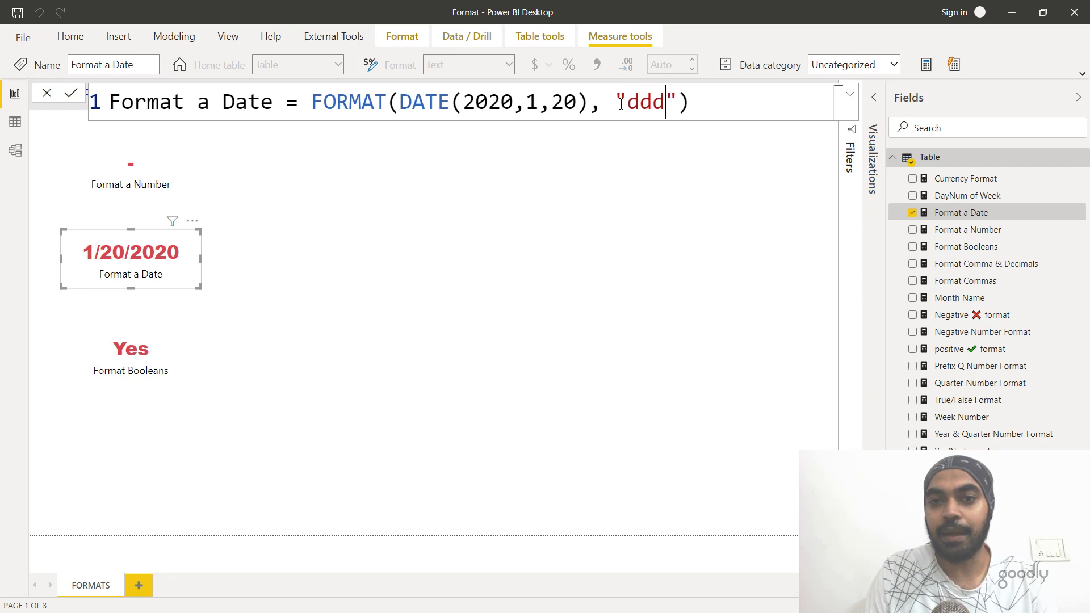
key("Return")
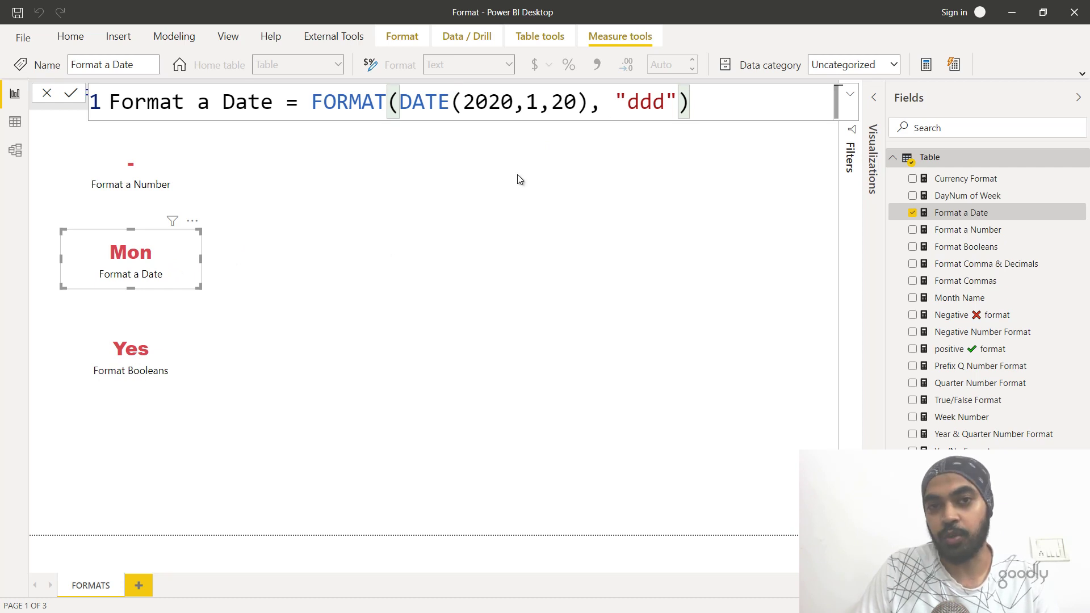
left_click(656, 104)
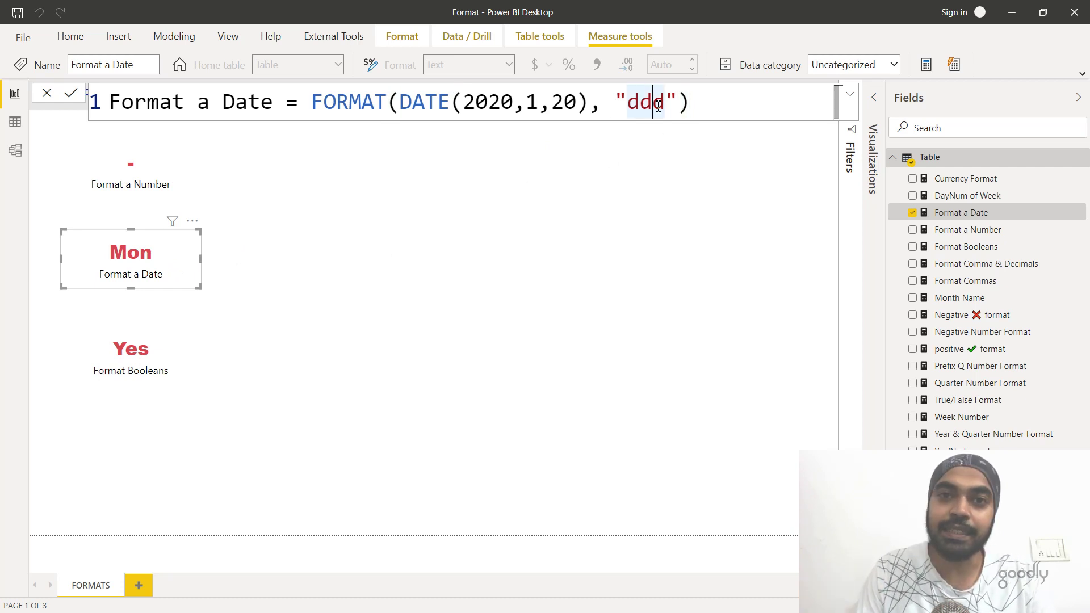
type("d")
key("Return")
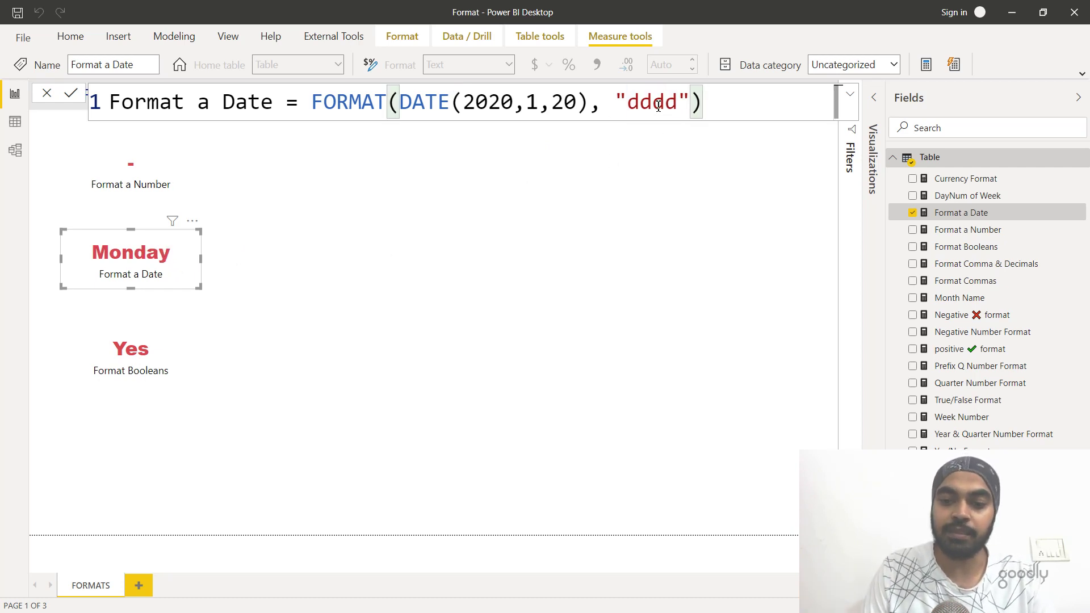
Switch the date format to "mmm", then "mmmm", for abbreviated and full month names.
double_click(658, 106)
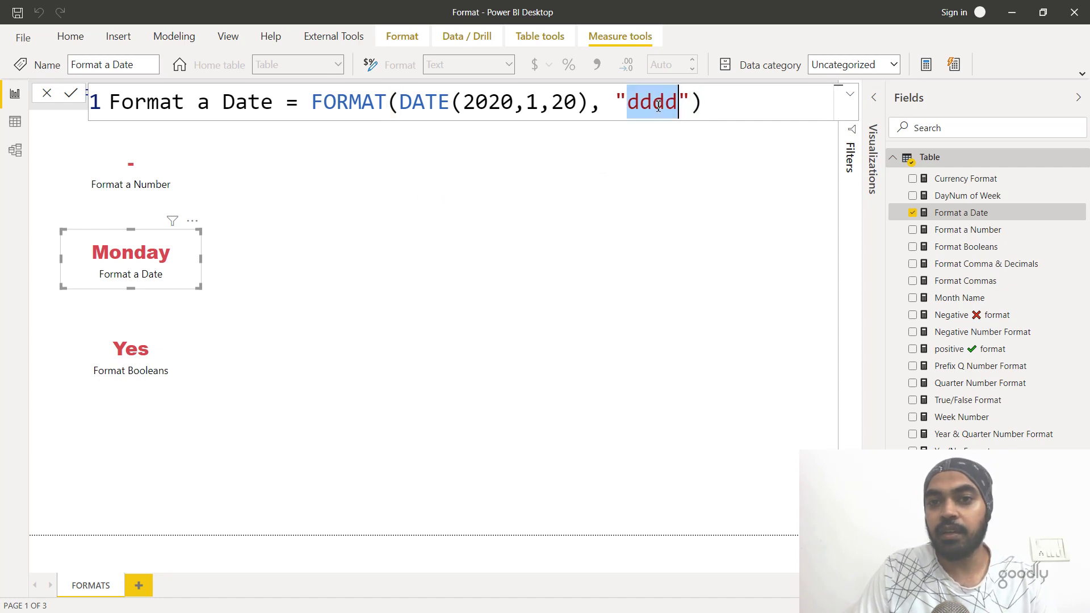
type("mmm")
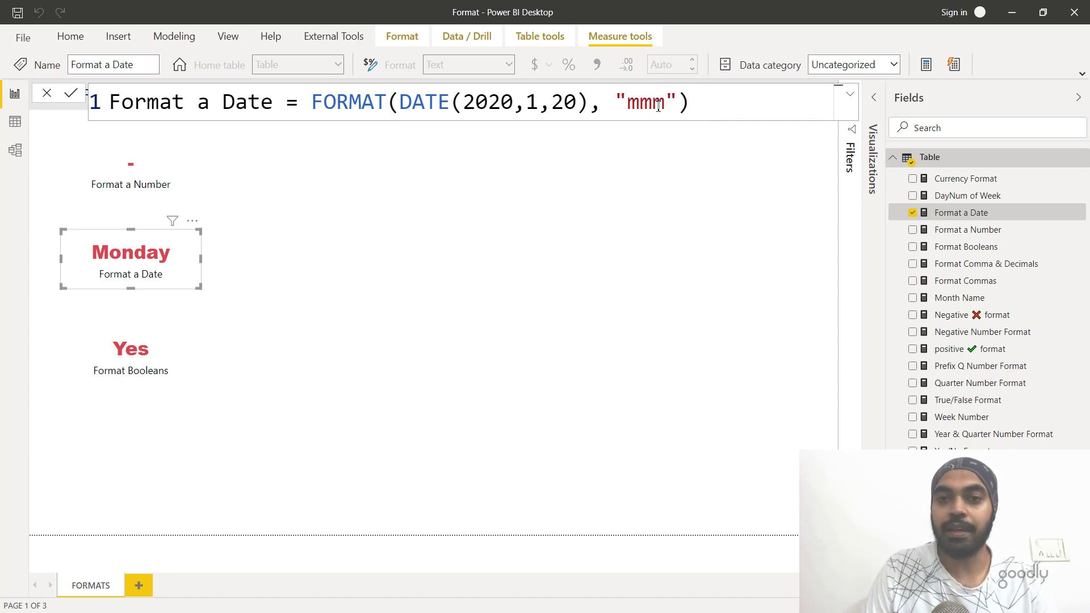
key("Return")
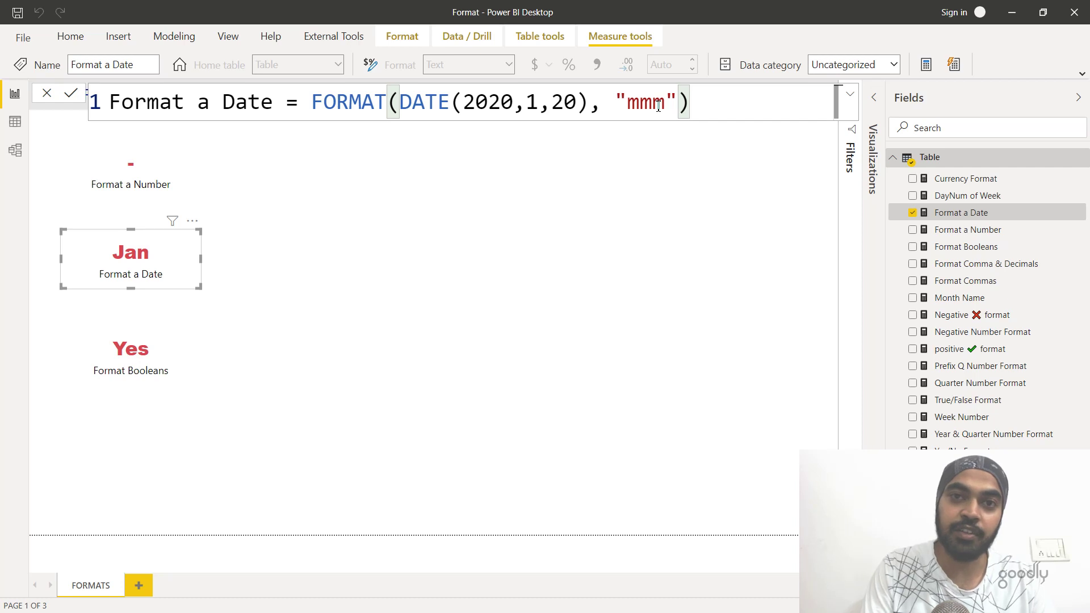
left_click(658, 106)
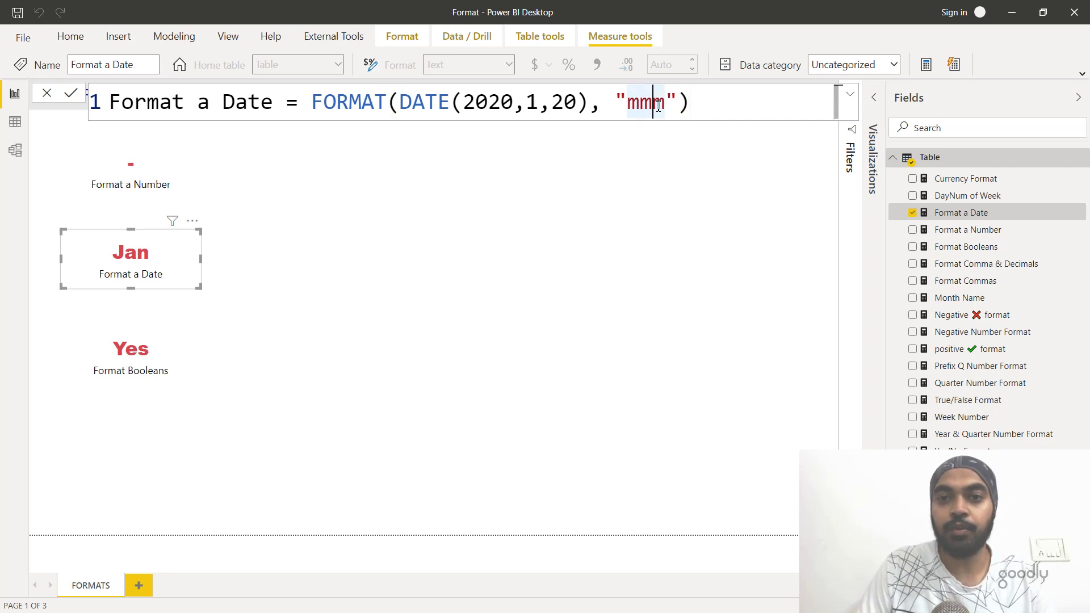
type("m")
key("Return")
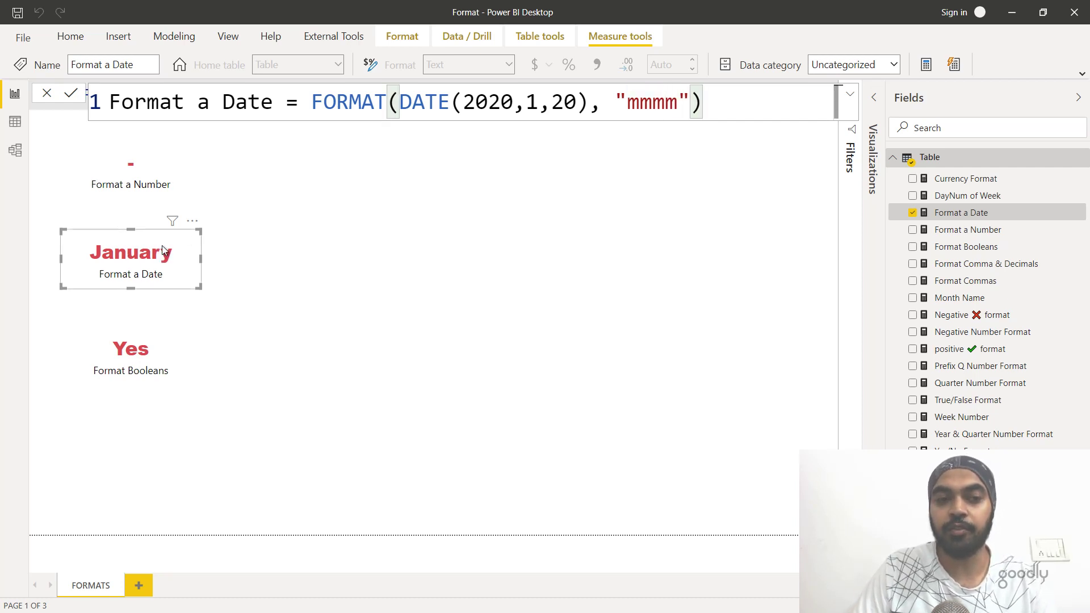
Replace the month code with "w" so the card shows weekday number 2.
double_click(664, 109)
left_click(664, 110)
double_click(664, 109)
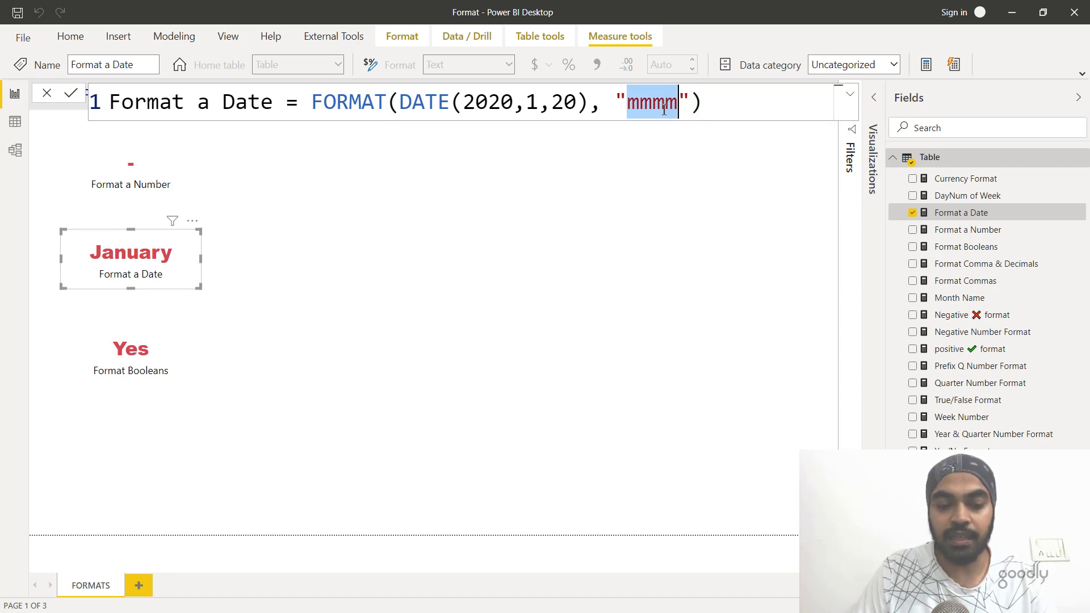
type("w")
key("Return")
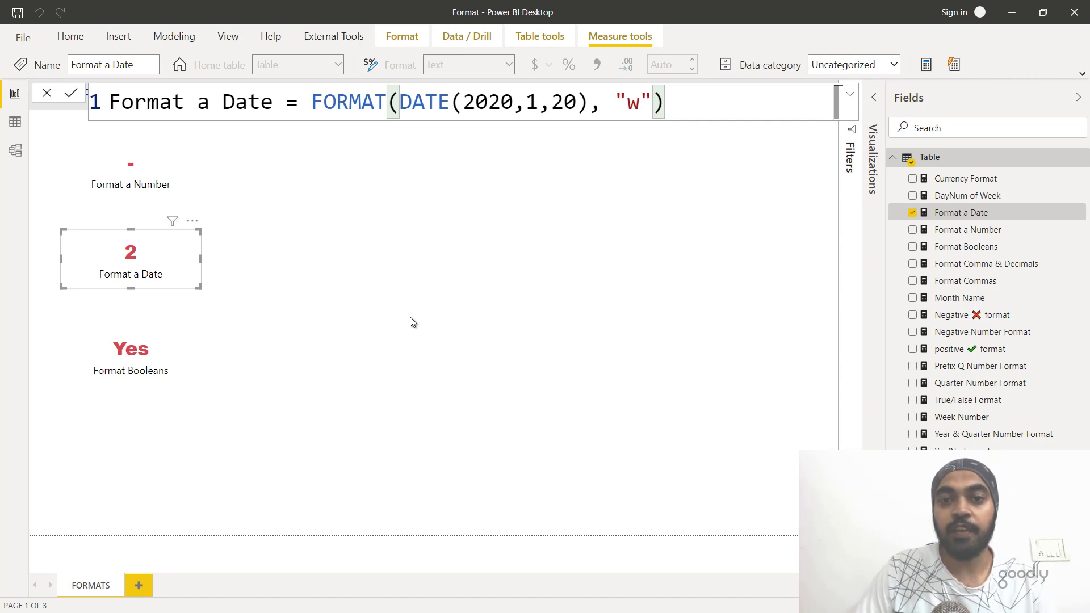
Try the week-of-year code "ww" (card shows 4), then switch to quarter code "q".
type("w")
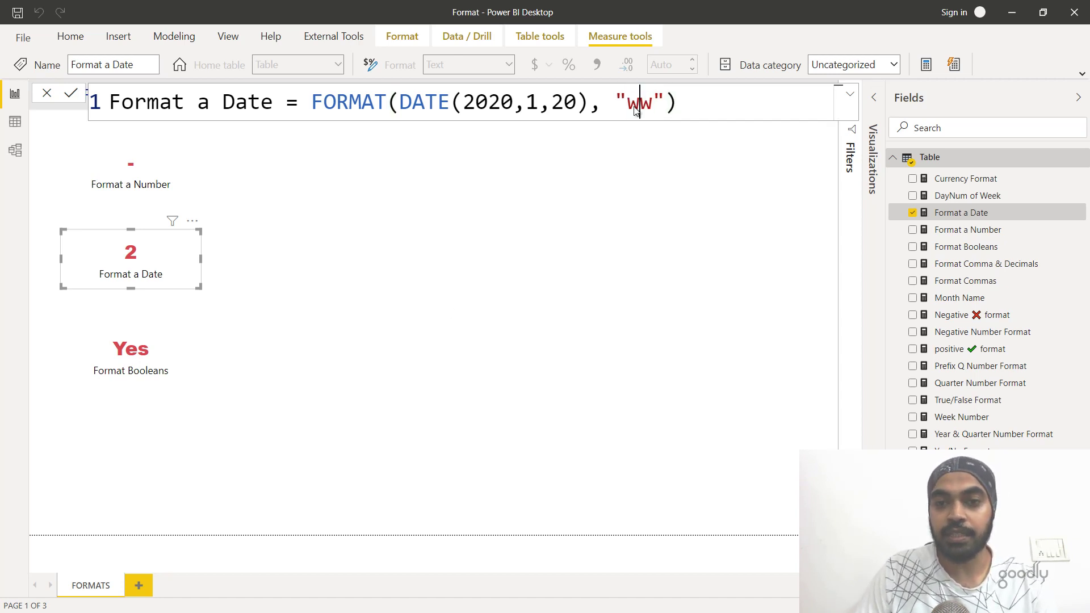
key("Return")
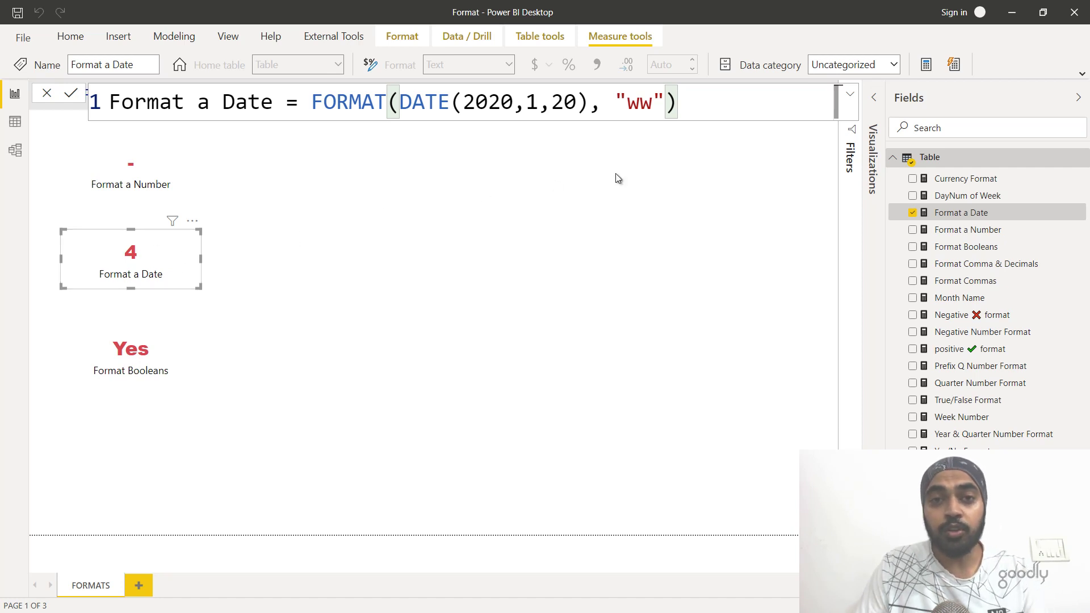
double_click(647, 98)
type("q")
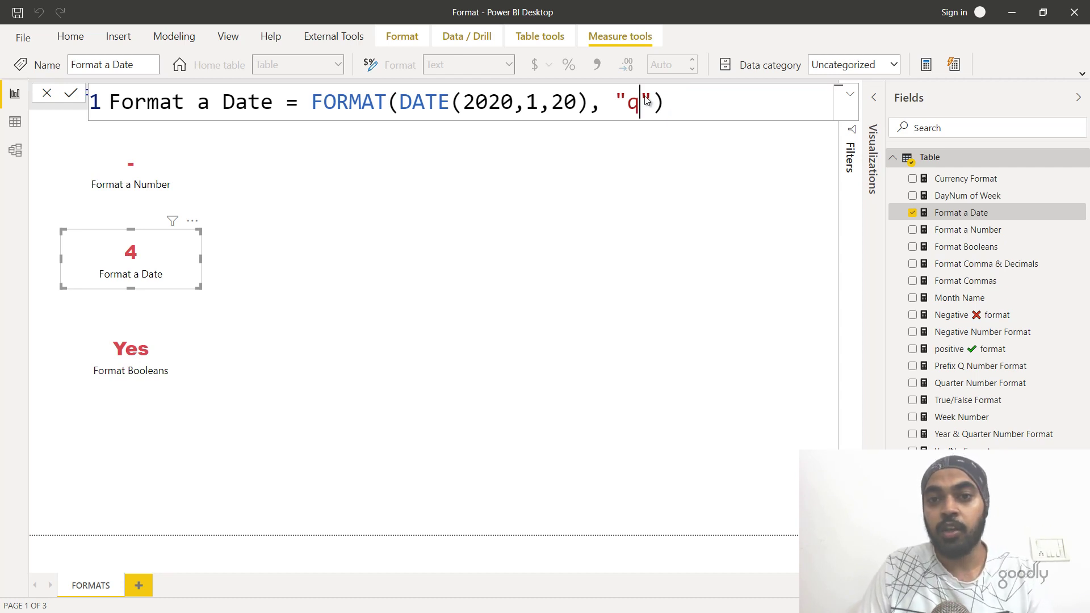
key("Return")
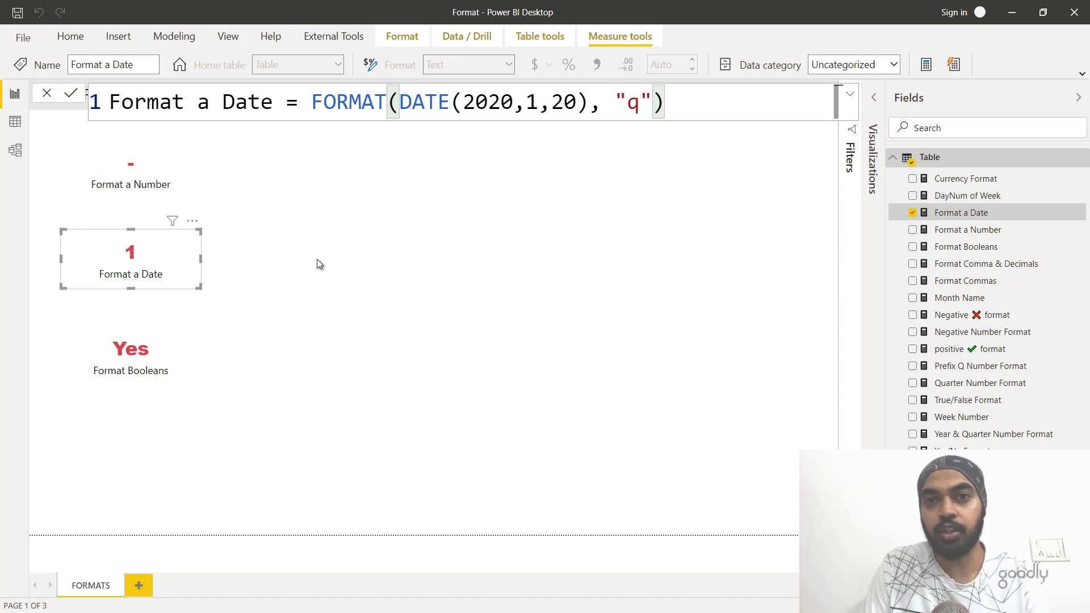
Extend the date format to "yyyy \Qq" so the card shows 2020 Q1.
left_click(628, 112)
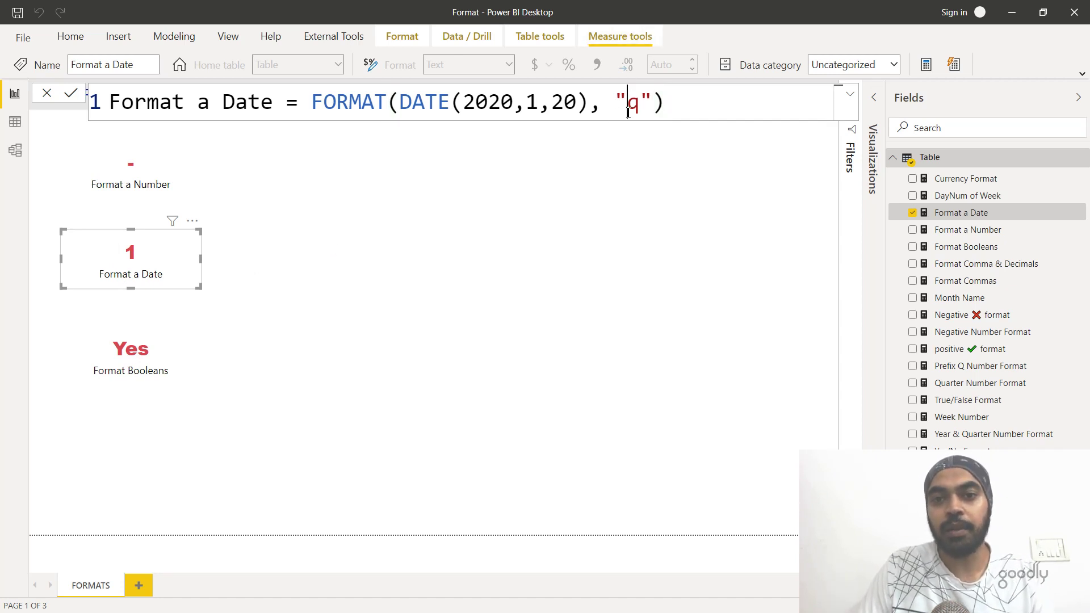
type("\\")
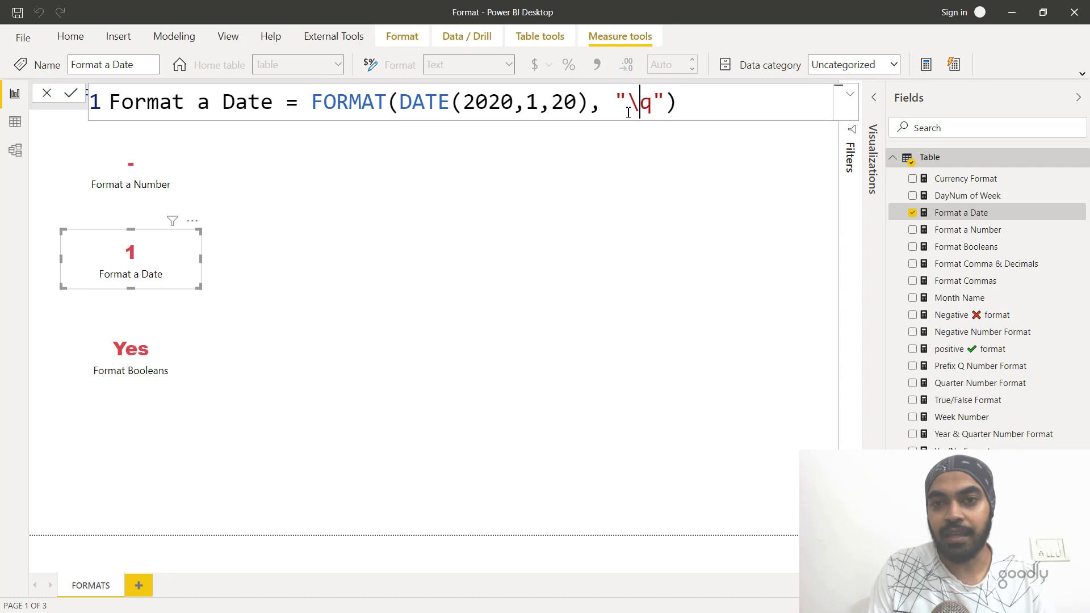
type("Q")
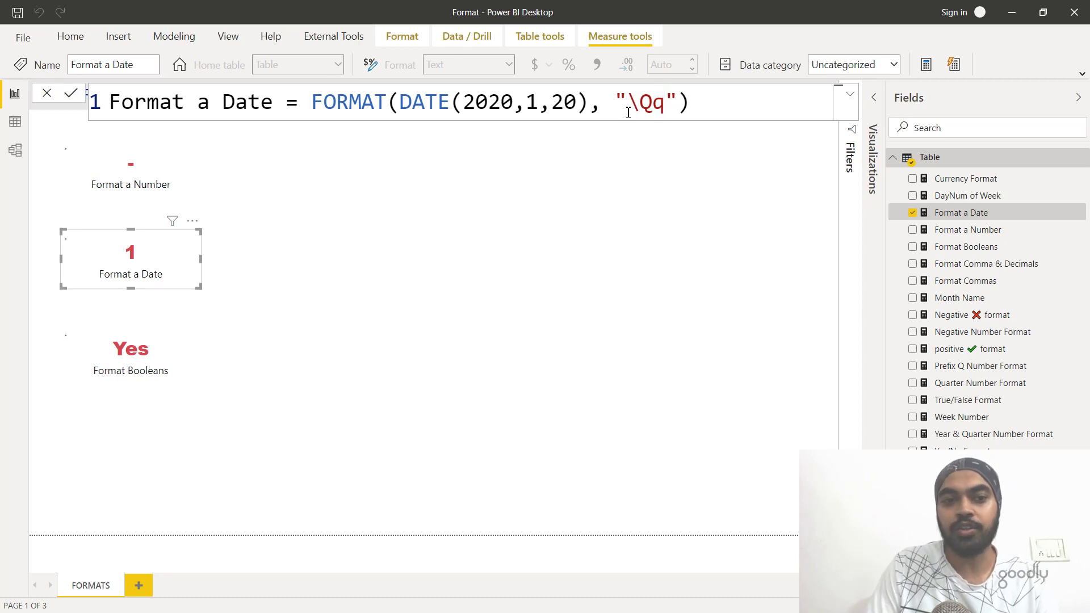
key("Return")
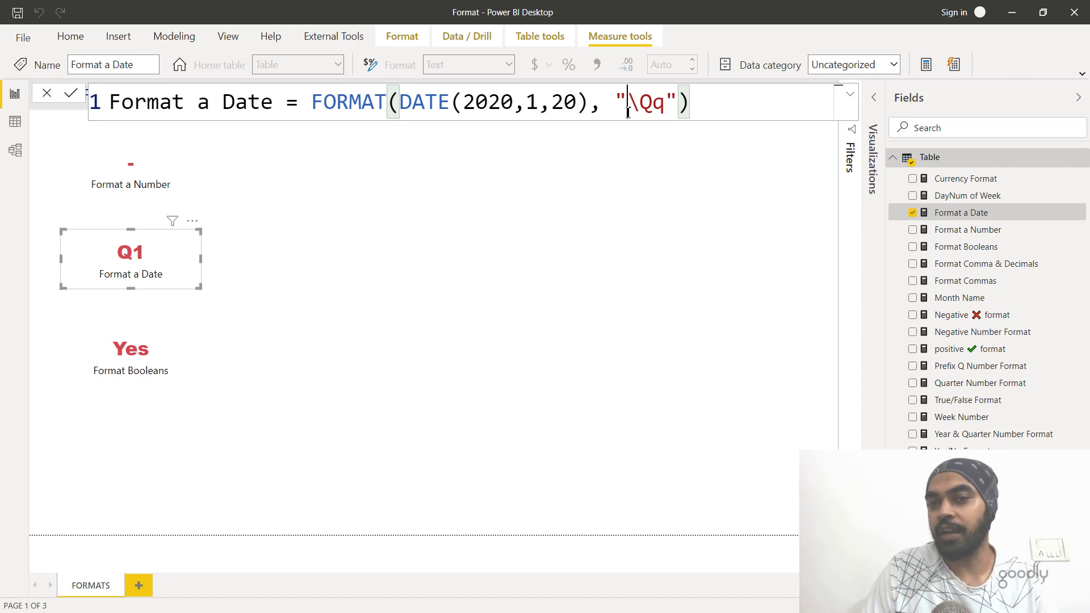
left_click(628, 112)
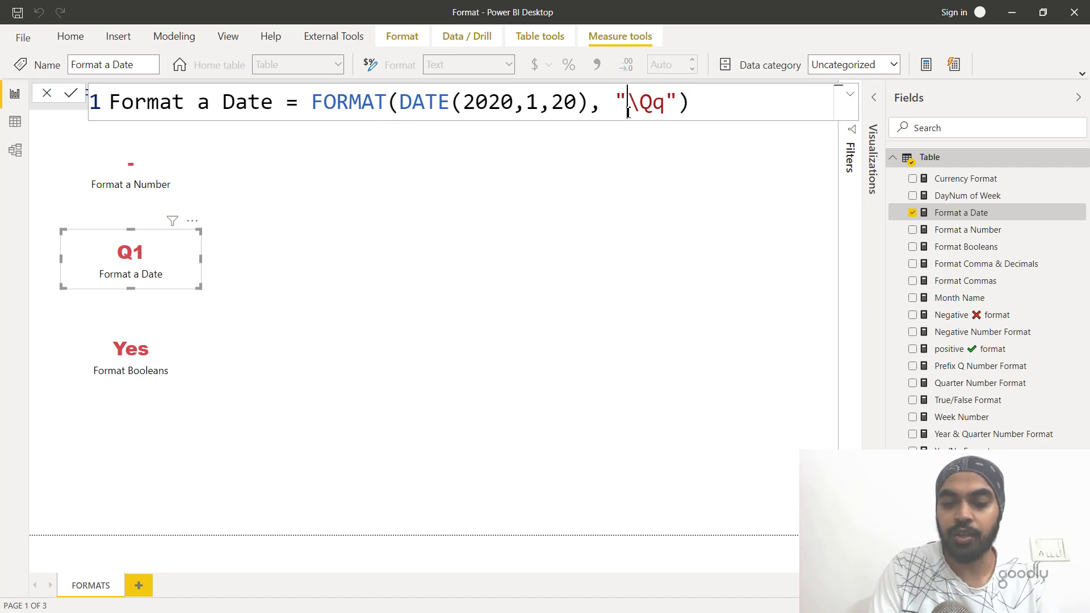
type("yyyy")
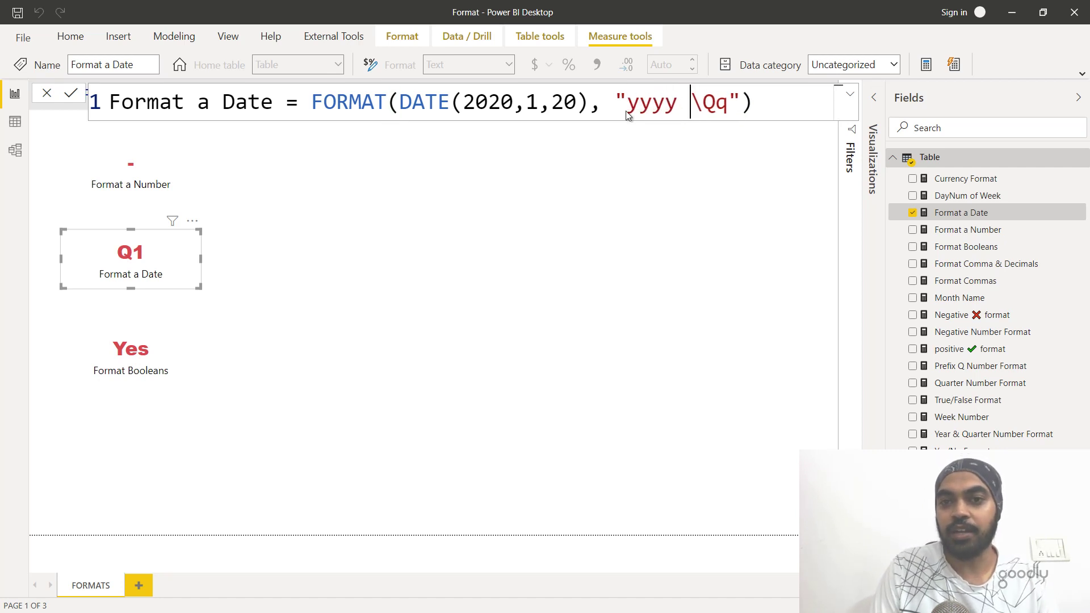
key("Return")
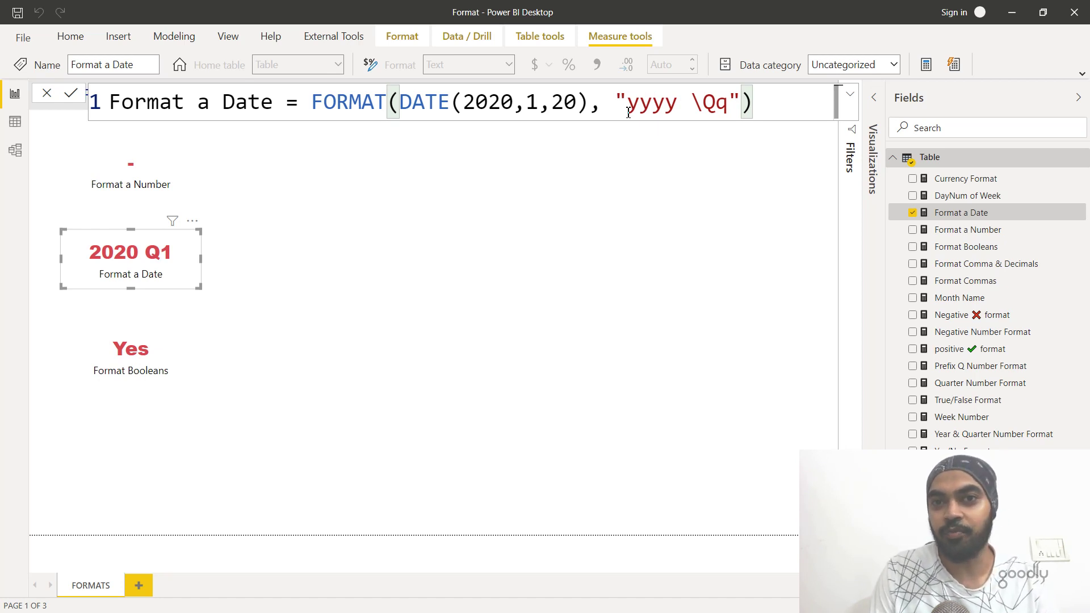
left_click(621, 307)
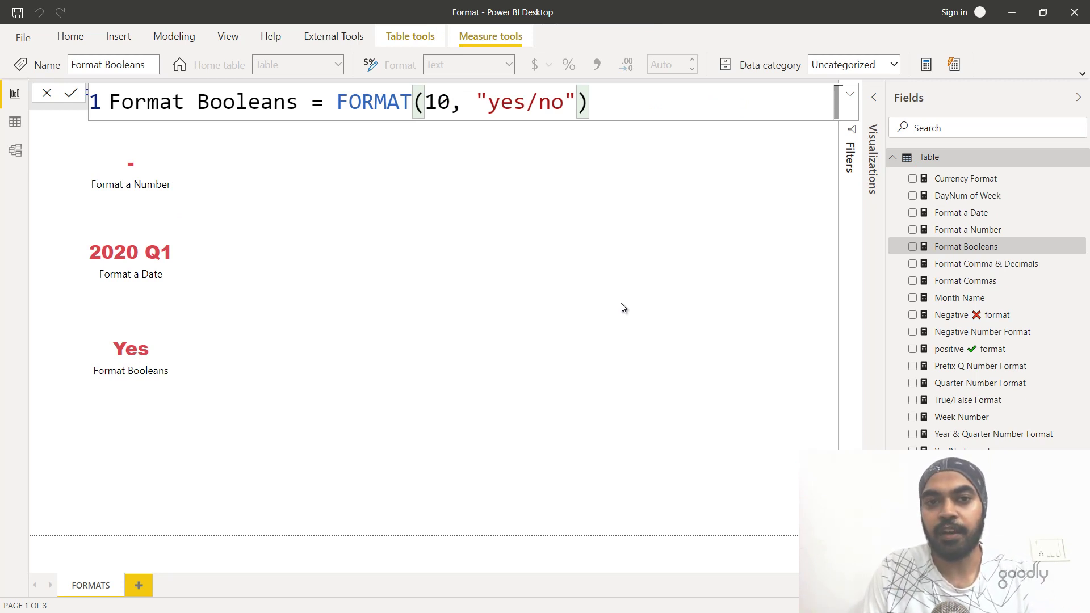
Change the Format Booleans value from 10 to 0 so its card reads No.
double_click(441, 101)
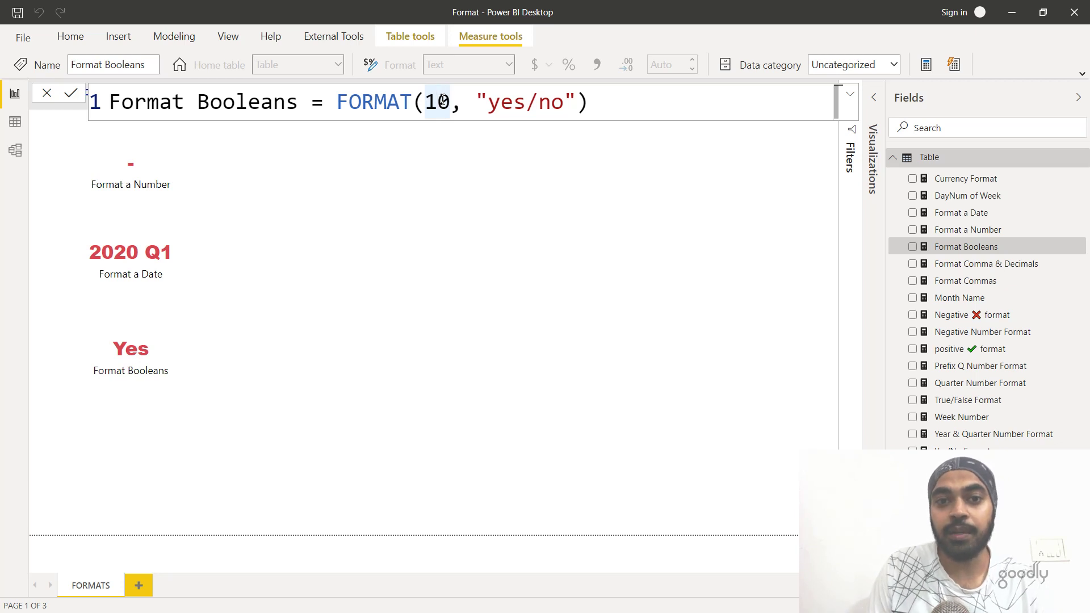
key("Right")
key("Right")
key("Right")
key("Right")
key("Right")
key("Right")
key("Right")
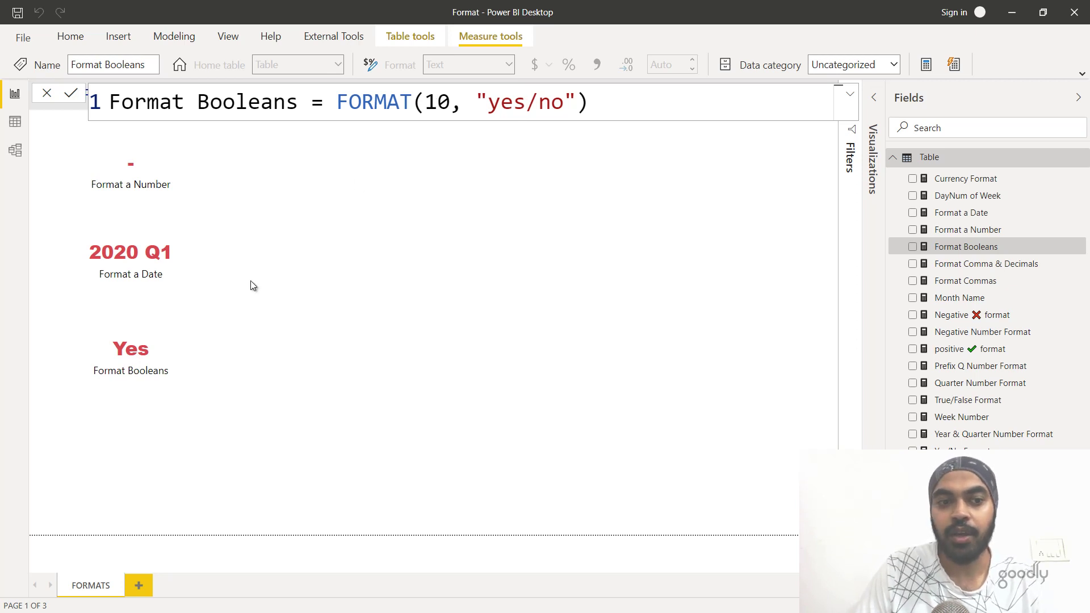
key("Left")
key("Left")
key("Left")
key("Left")
key("Left")
key("Left")
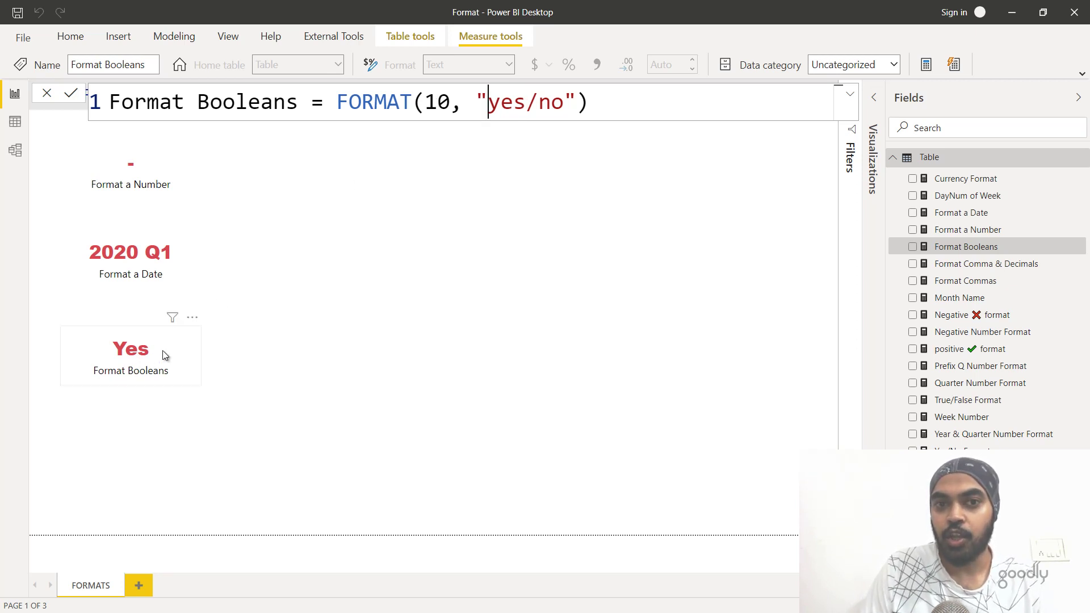
key("Left")
key("BackSpace")
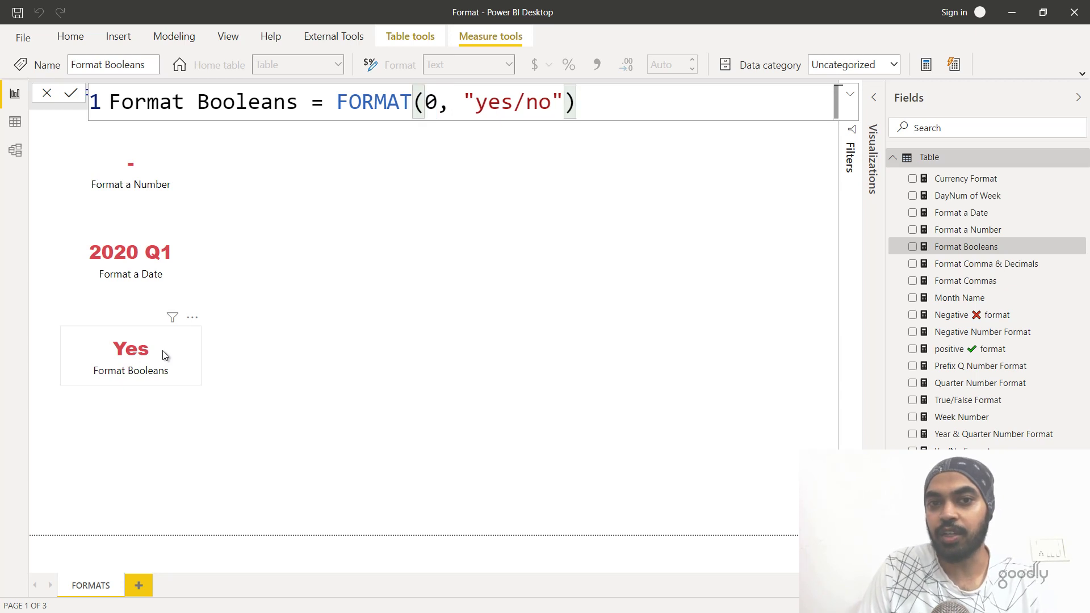
key("Return")
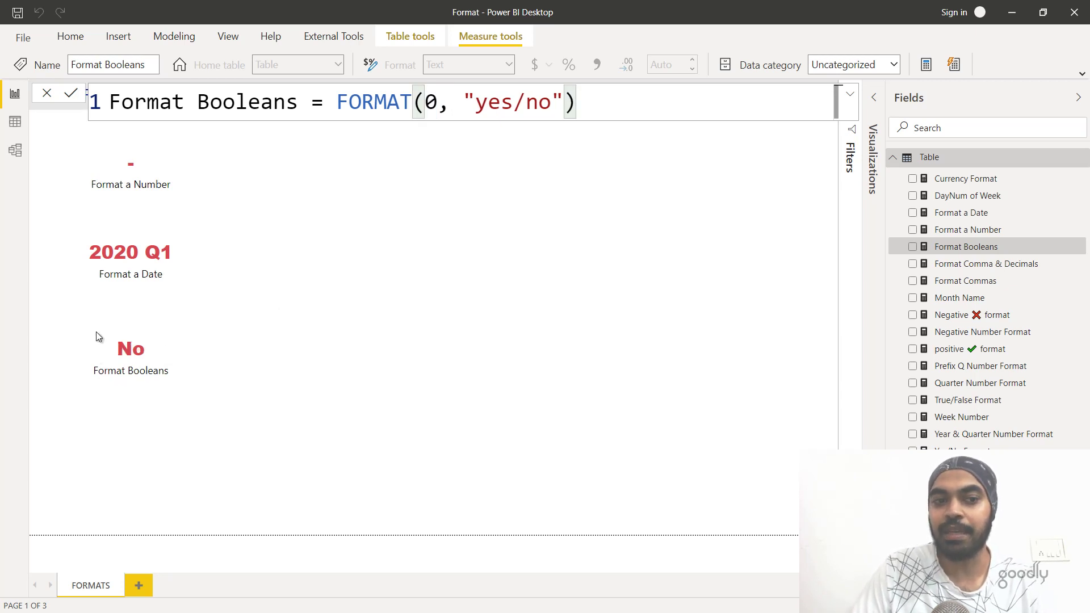
Select the "yes/no" format text in the Format Booleans formula.
left_click(490, 102)
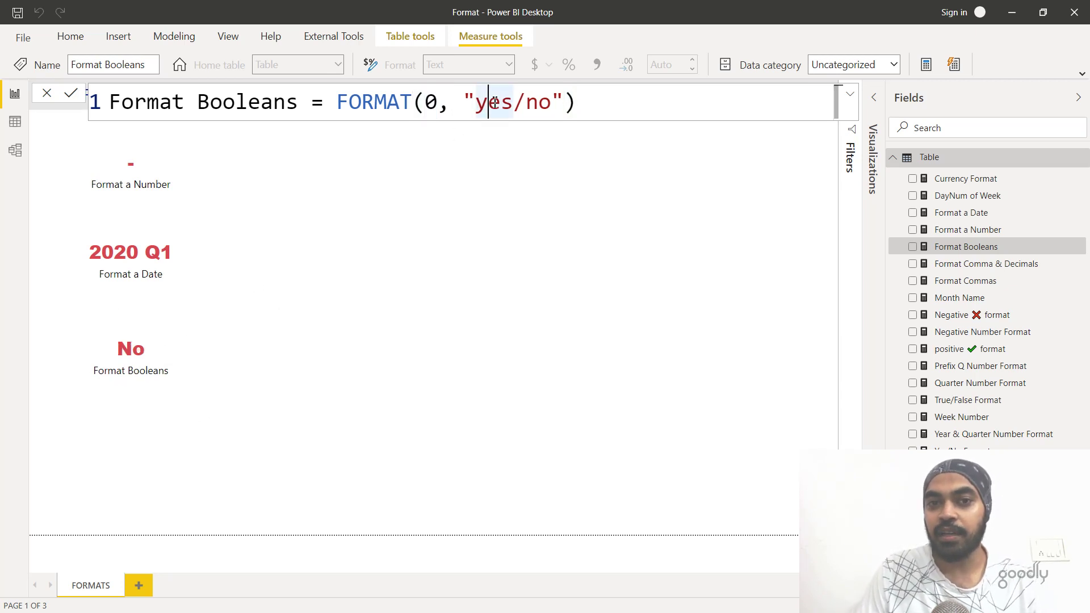
key("Left")
key("ctrl+shift+Right")
key("ctrl+shift+Right")
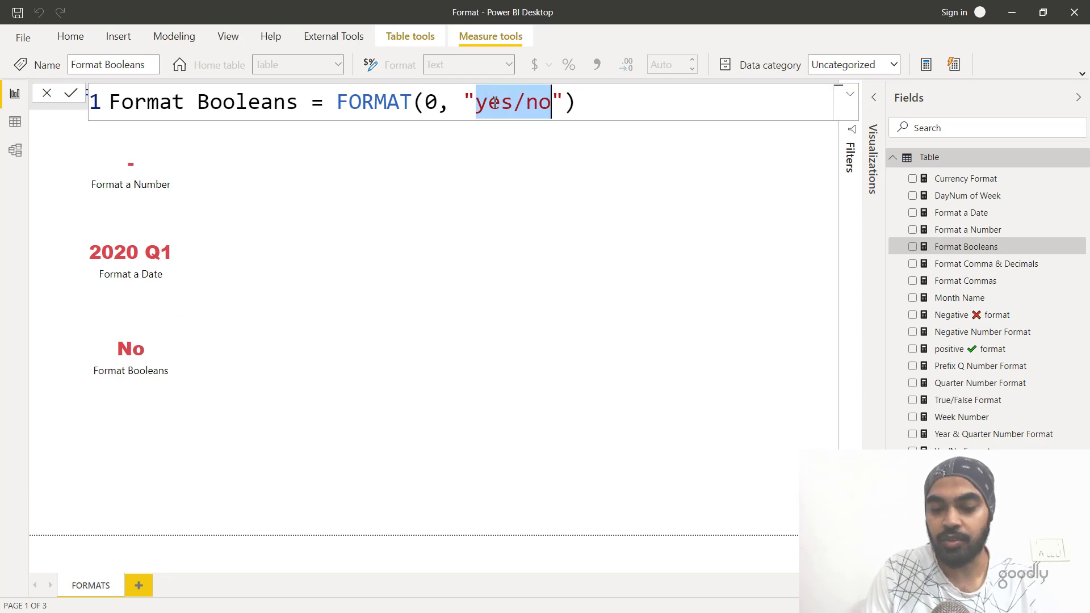
Switch Format Booleans to the "on/off" format and set its value to 1, so the card reads On.
type("o")
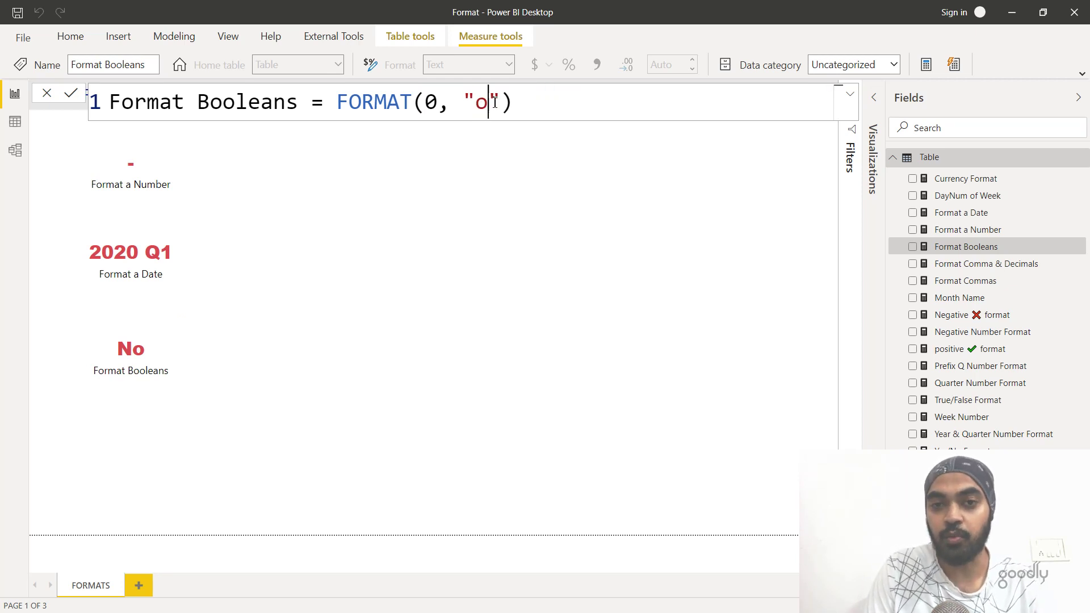
type("n/o")
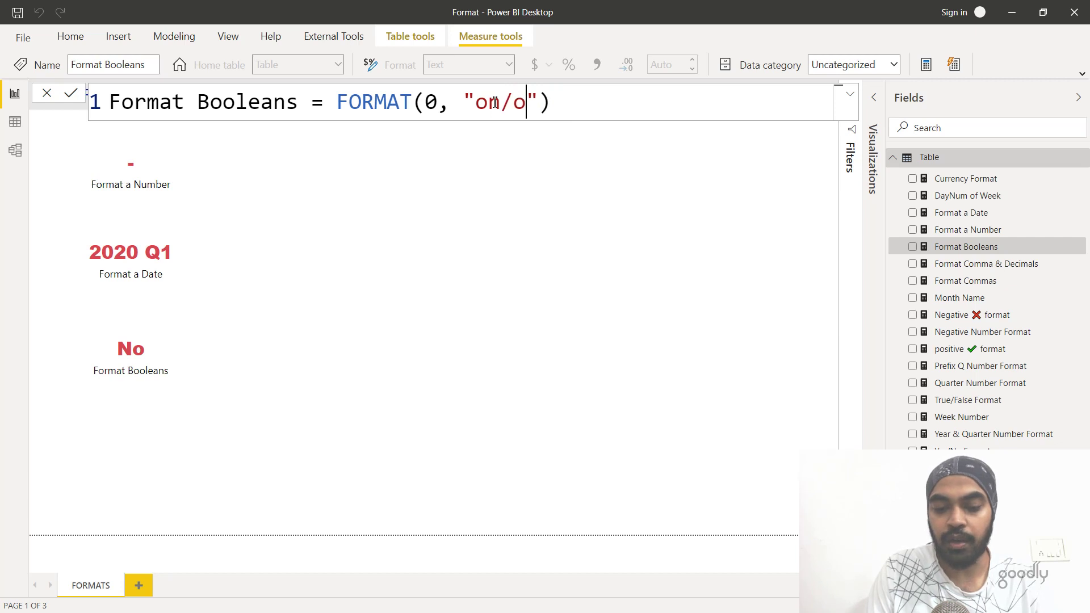
type("ff")
key("Return")
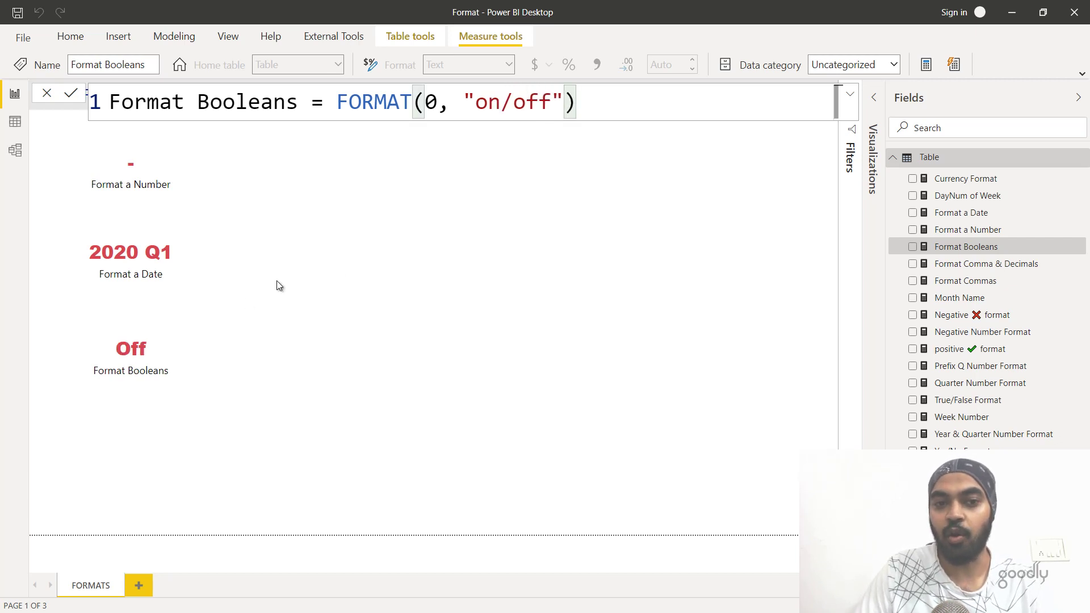
left_click(438, 105)
key("BackSpace")
type("1")
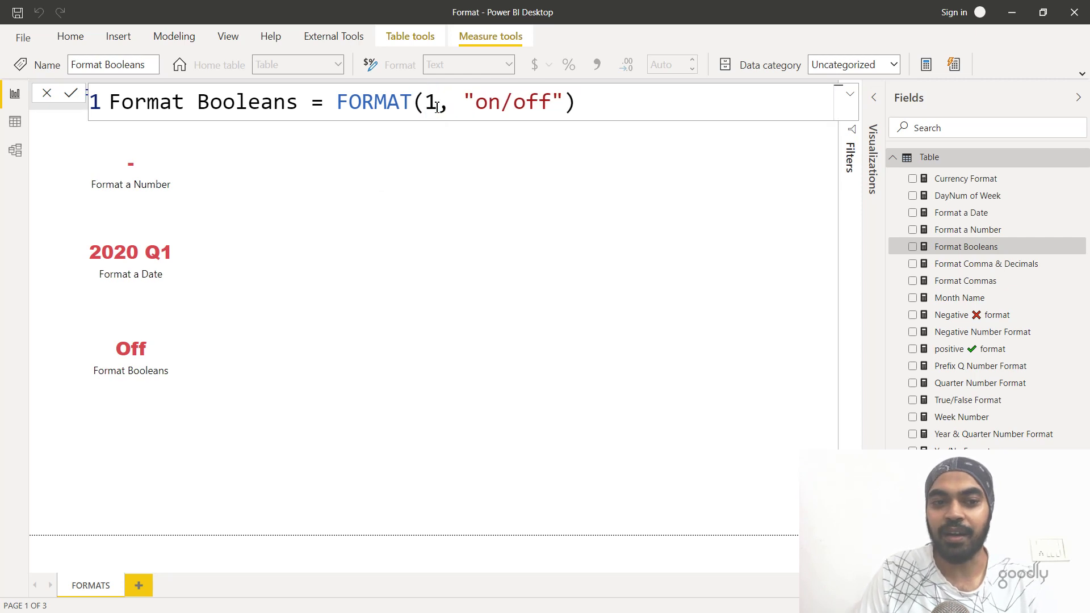
key("Return")
left_click(511, 115)
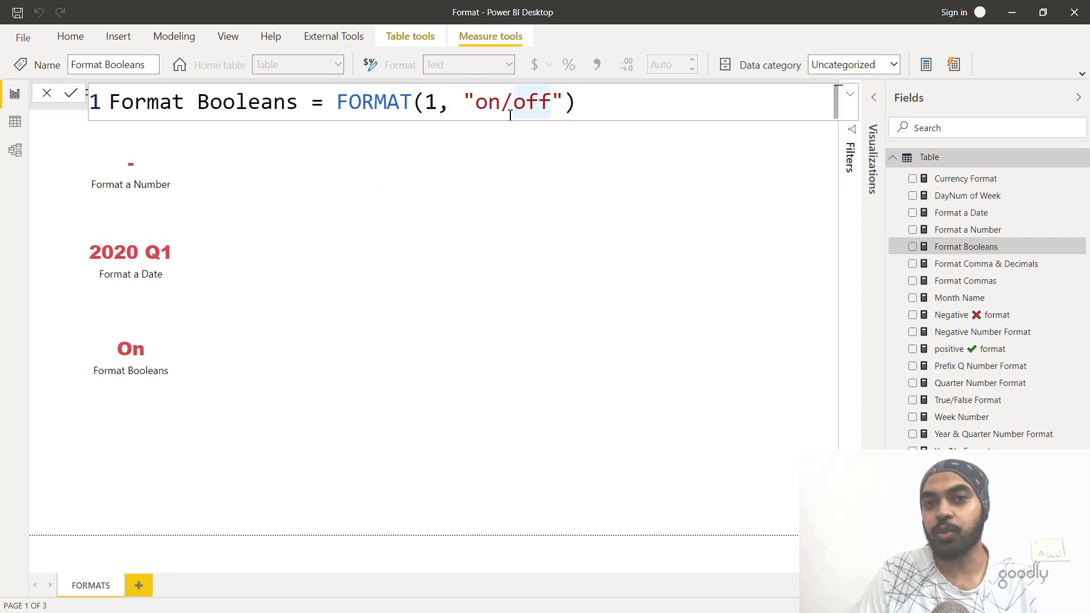